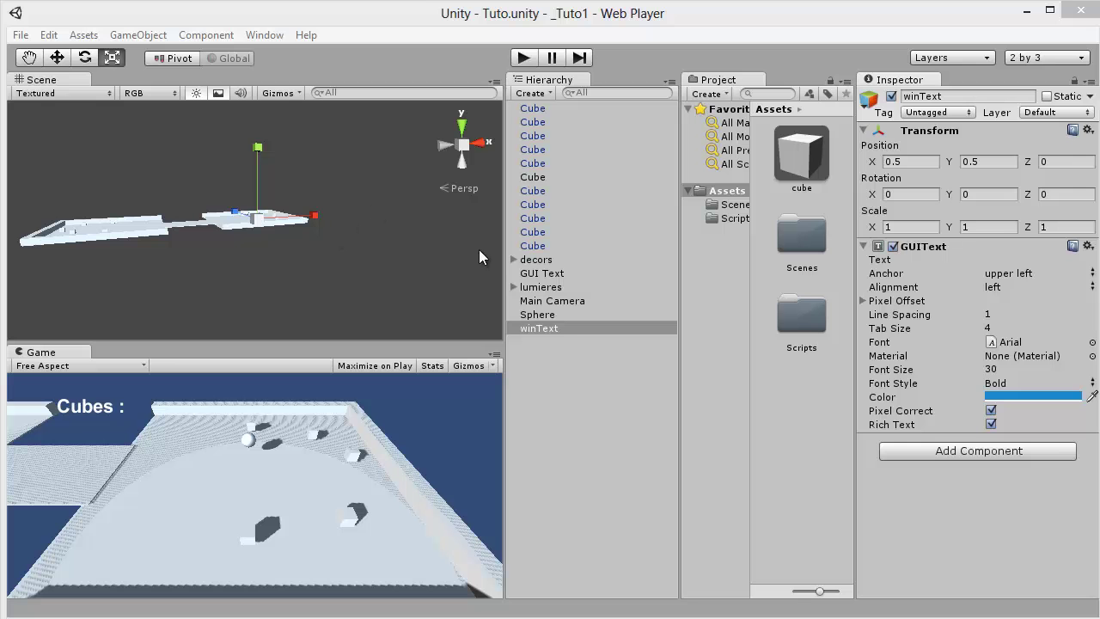
# Clear the object selection and switch the editor to the Default layout.
pyautogui.moveTo(503, 301); pyautogui.dragTo(562, 305)
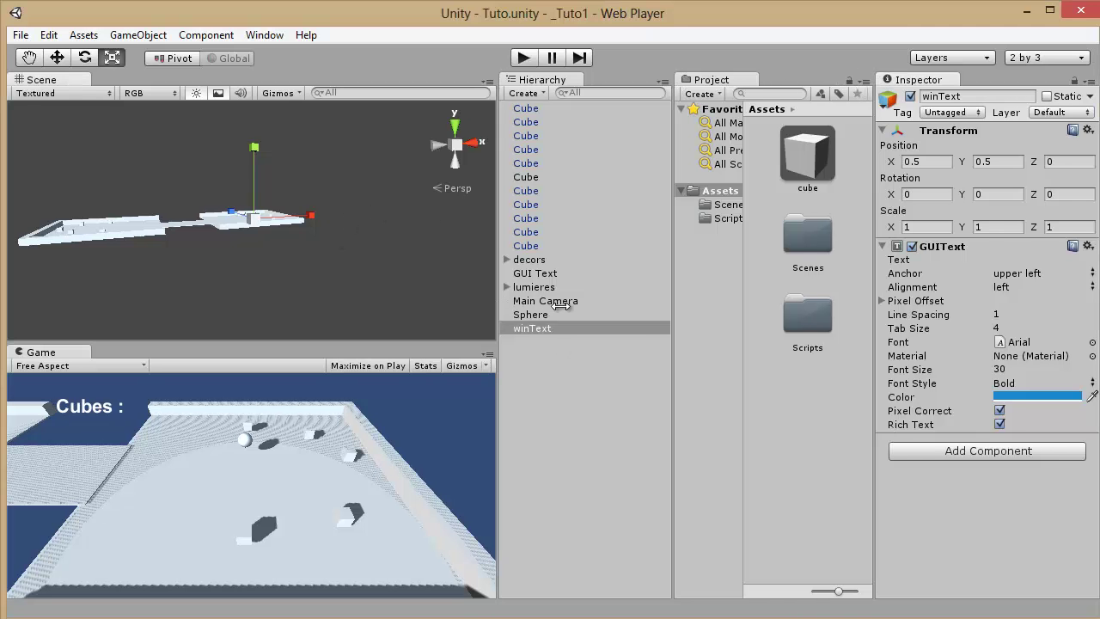
pyautogui.click(563, 376)
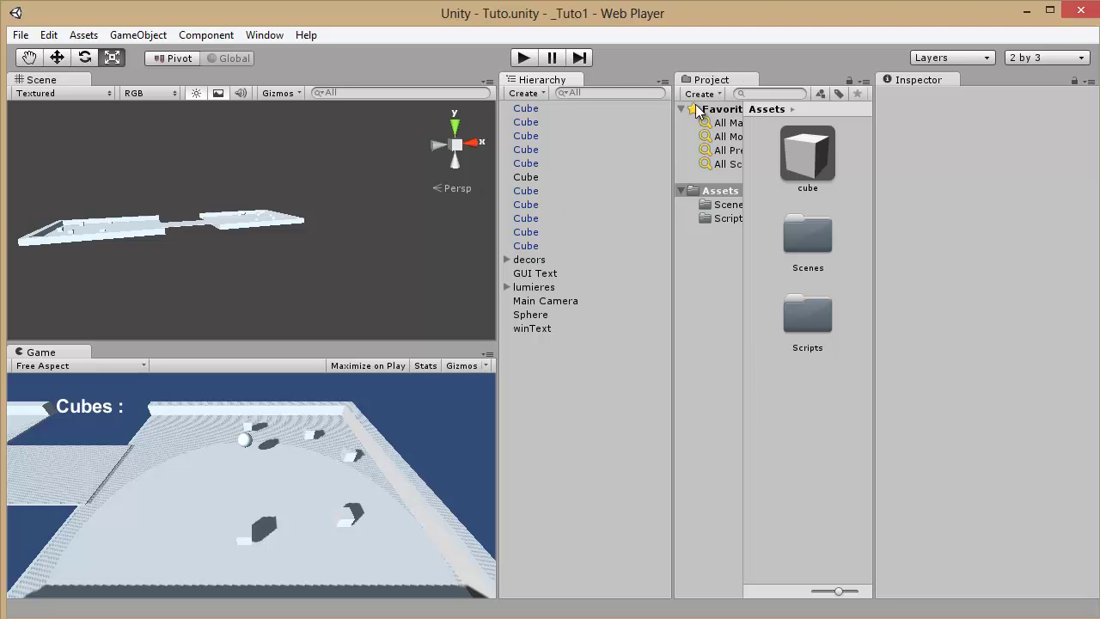
pyautogui.click(1031, 61)
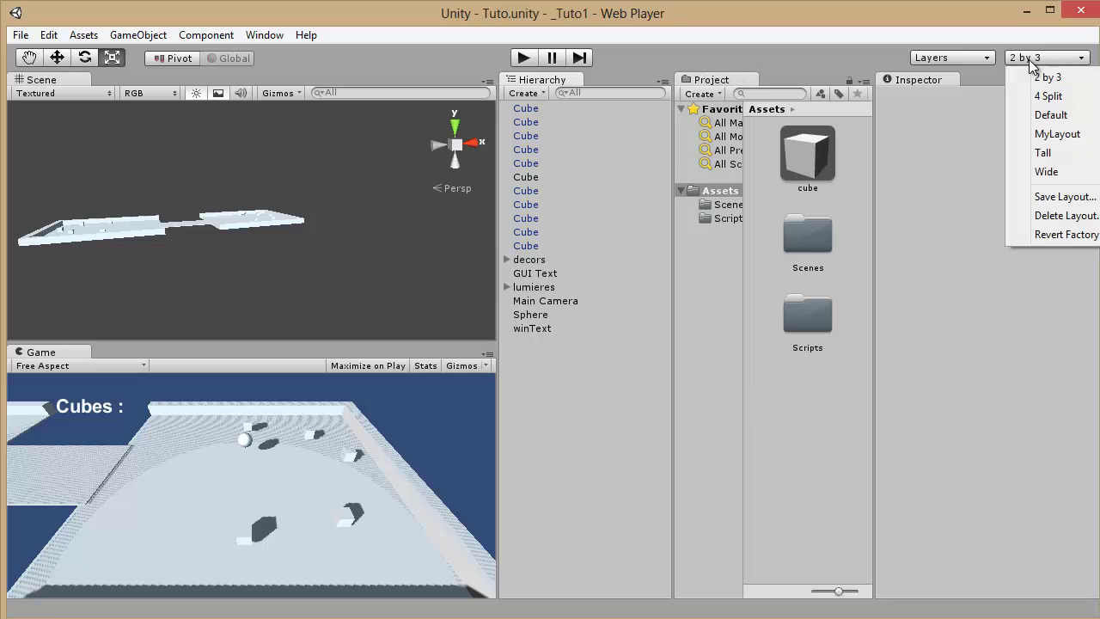
pyautogui.click(1053, 116)
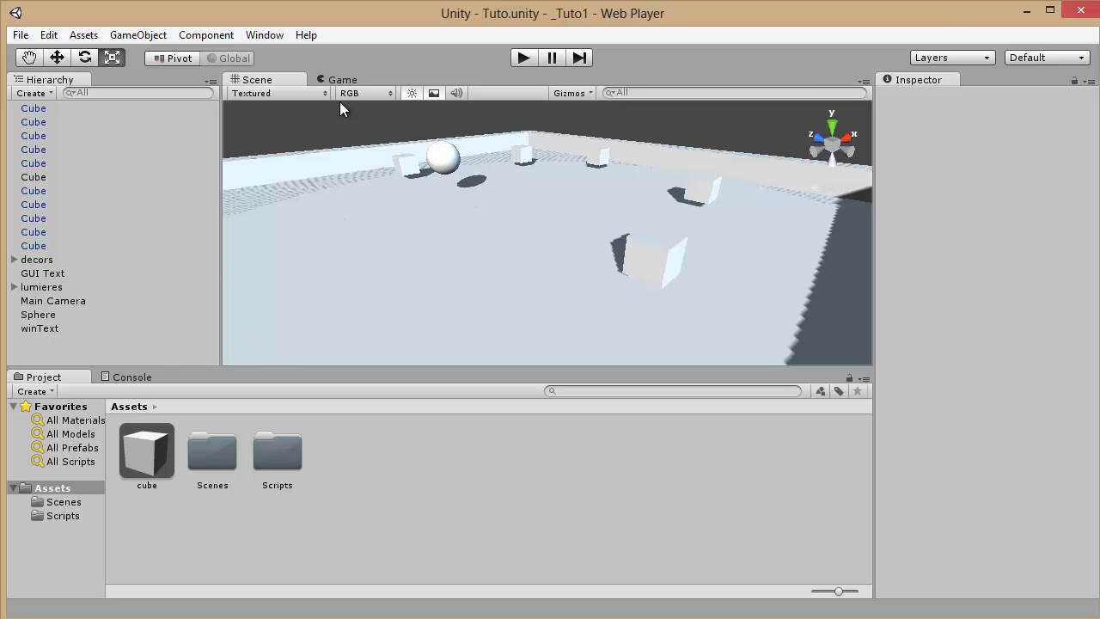
# Compare the Scene and Game views by alternating between them in the Default layout.
pyautogui.click(327, 80)
pyautogui.click(262, 80)
pyautogui.click(331, 80)
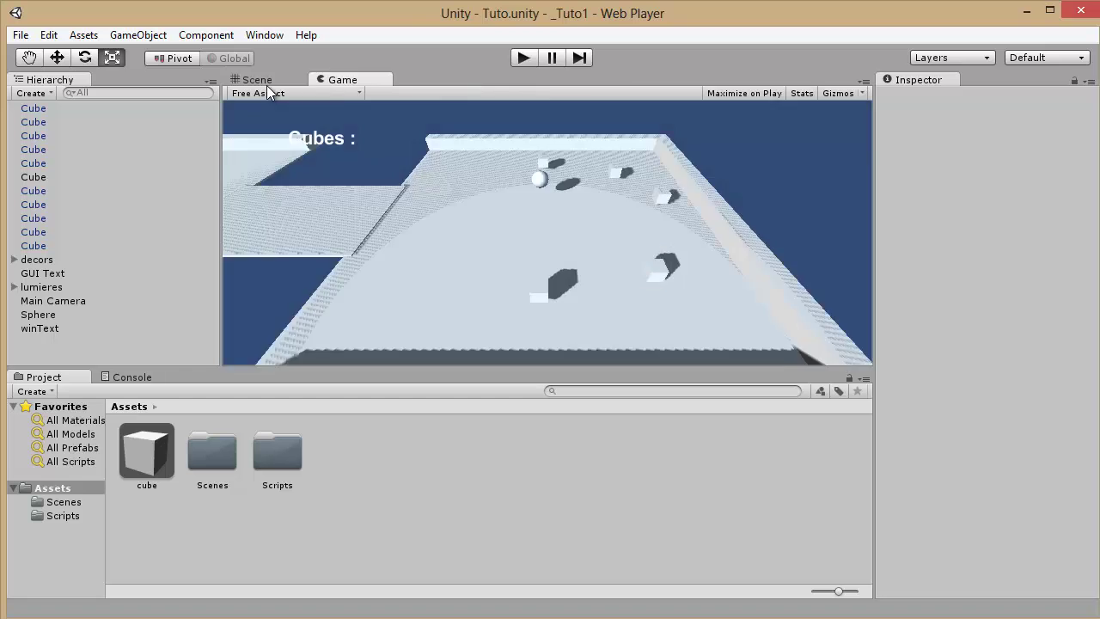
pyautogui.click(274, 80)
pyautogui.click(340, 80)
pyautogui.click(297, 80)
pyautogui.click(361, 80)
pyautogui.click(262, 80)
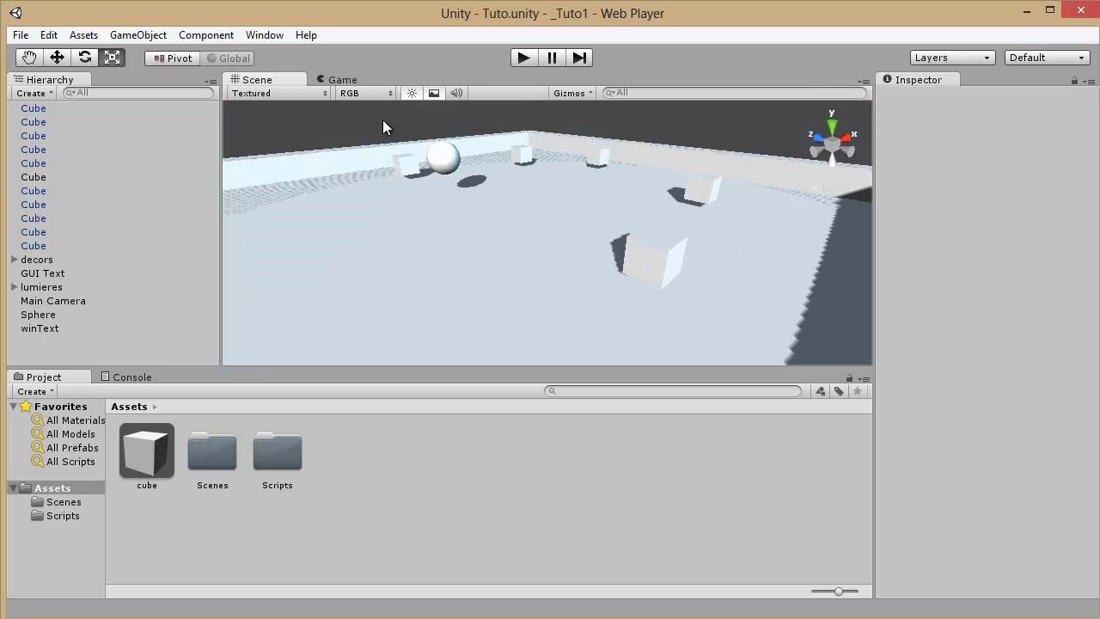
# Restore the 2 by 3 layout, then dock the Project panel beneath the Hierarchy and widen the Scene and Game views.
pyautogui.click(1045, 60)
pyautogui.click(1042, 78)
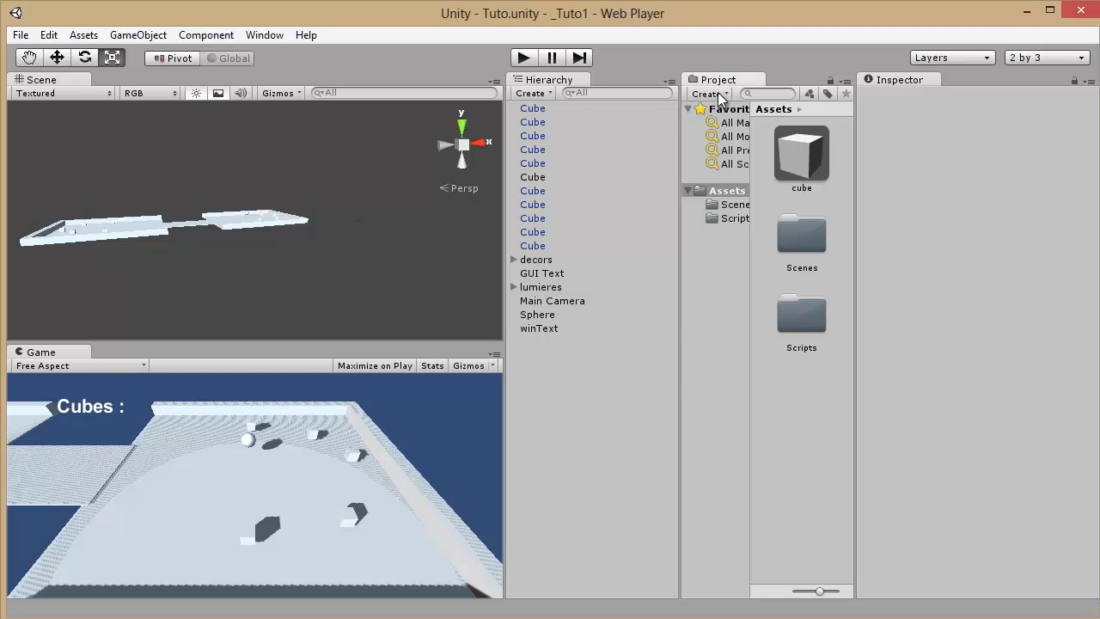
pyautogui.moveTo(714, 80); pyautogui.dragTo(619, 470)
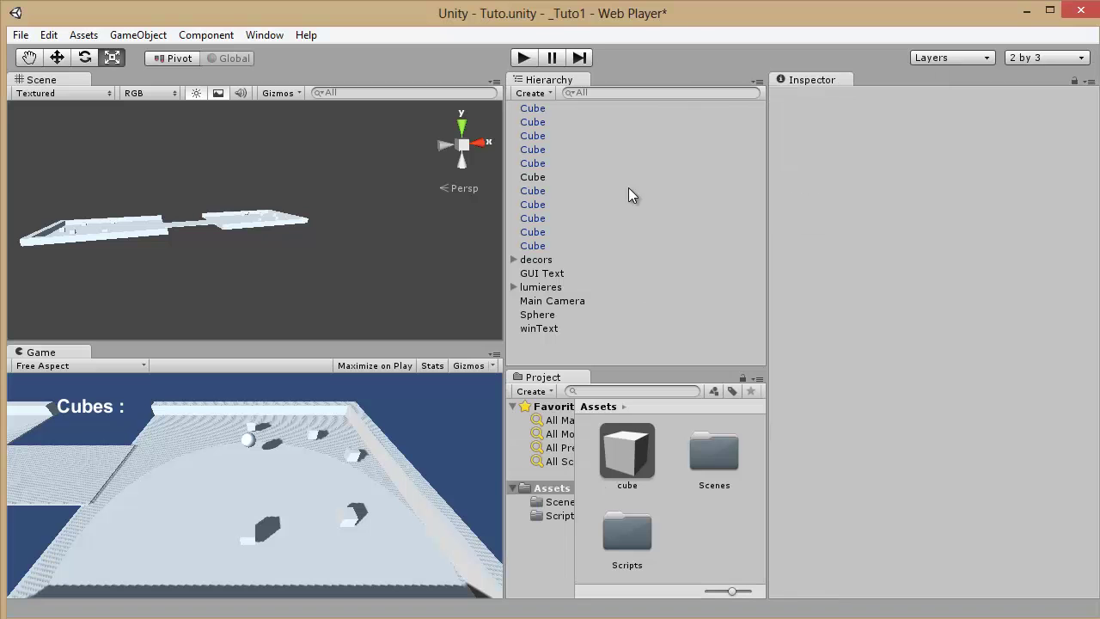
pyautogui.moveTo(505, 203); pyautogui.dragTo(674, 211)
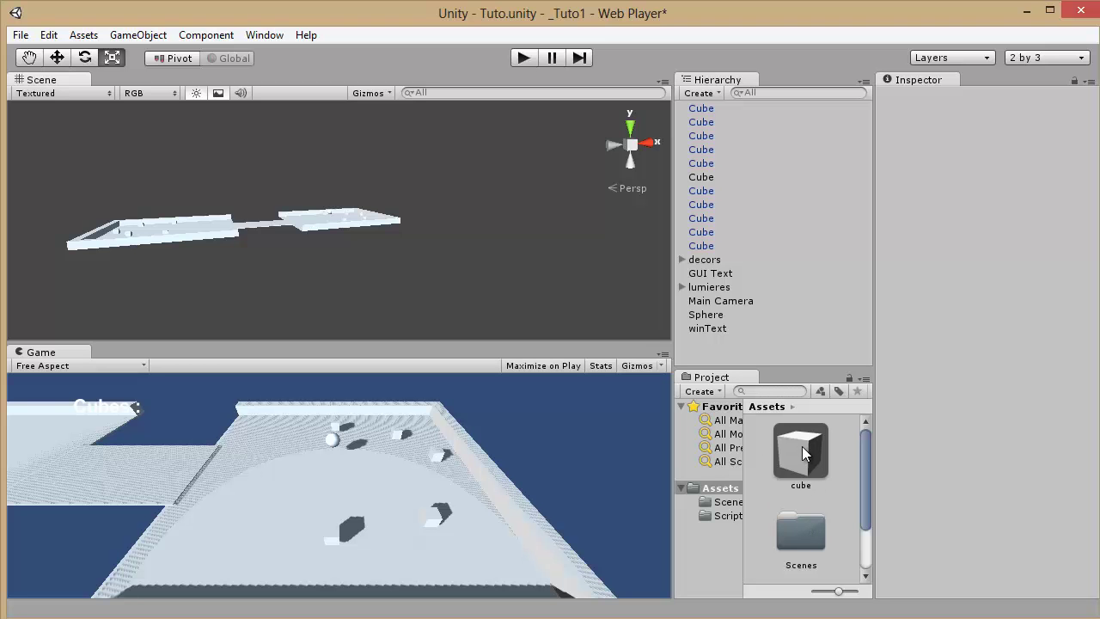
# Set the Project panel to One Column Layout.
pyautogui.click(696, 383)
pyautogui.rightClick(696, 383)
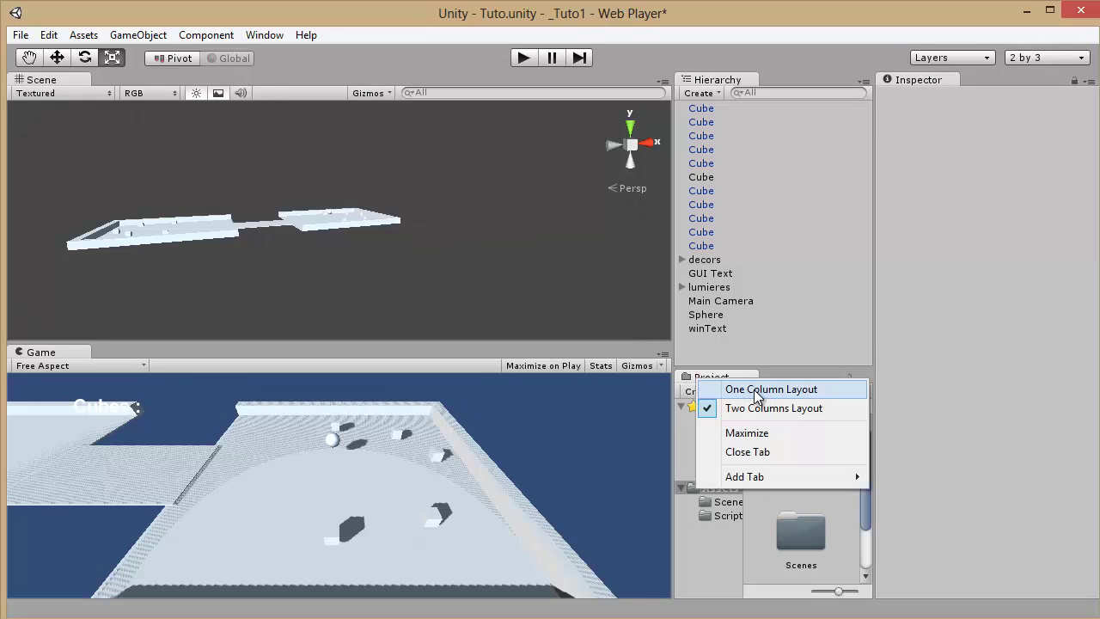
pyautogui.click(755, 389)
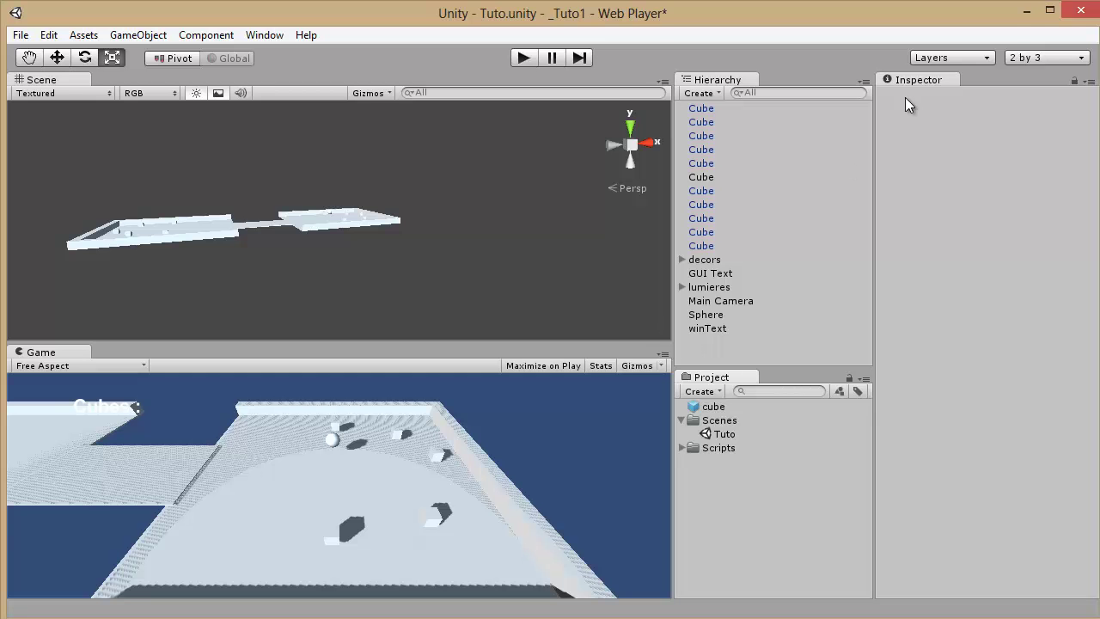
pyautogui.click(1050, 58)
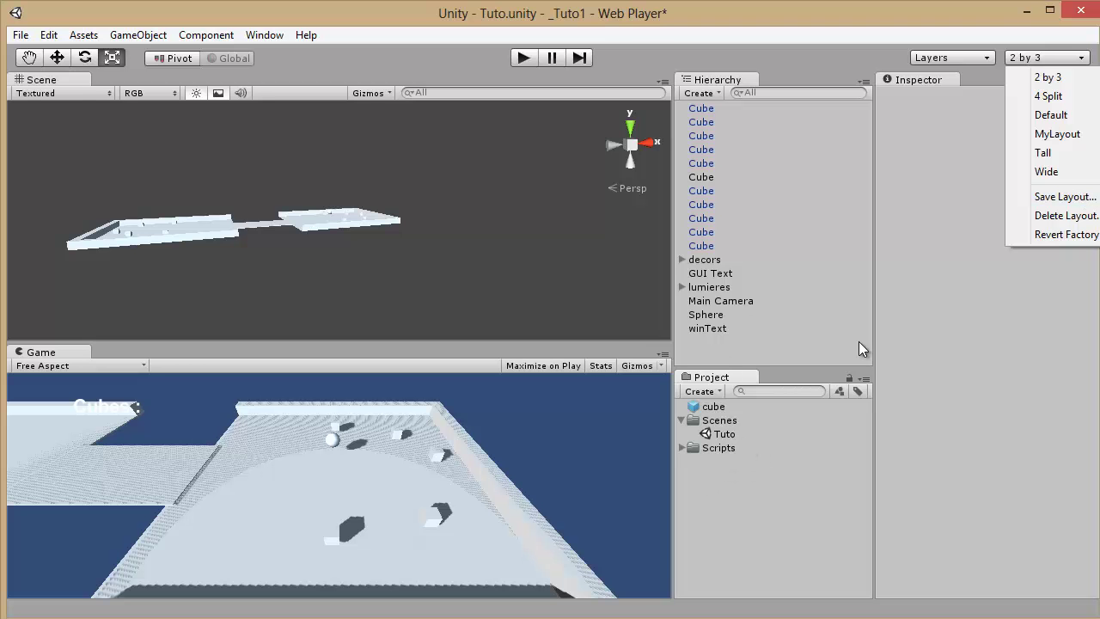
pyautogui.click(770, 489)
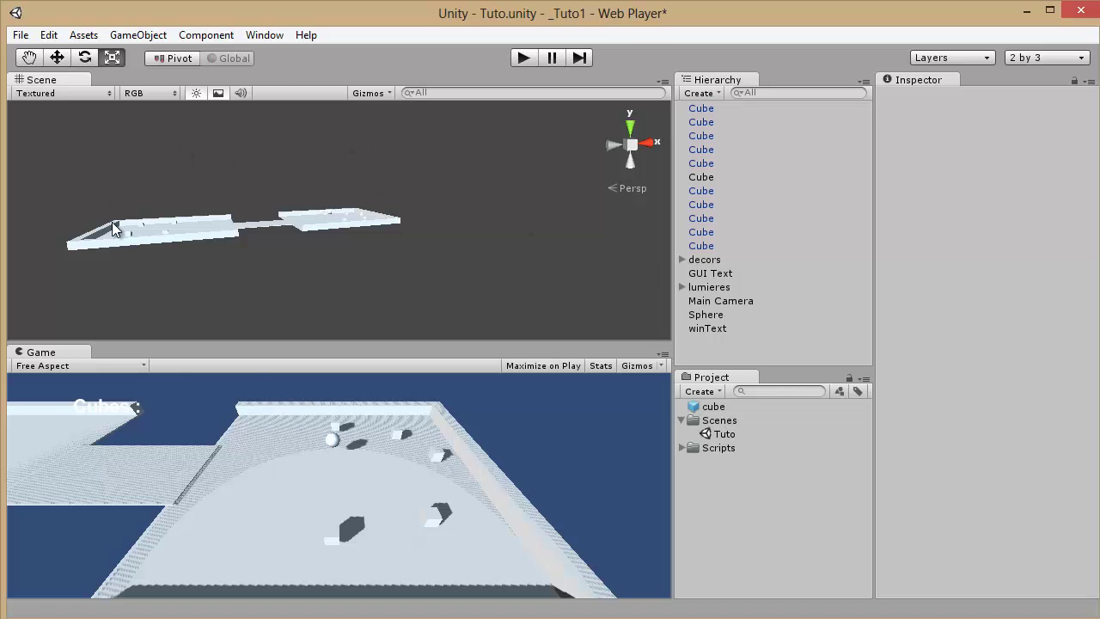
# Duplicate a sol slab to make a large floor beside the left board and rotate it about -29.5° on Z.
pyautogui.keyDown('alt'); pyautogui.moveTo(462, 211); pyautogui.dragTo(150, 63); pyautogui.keyUp('alt')
pyautogui.click(400, 219)
pyautogui.click(228, 57)
pyautogui.hotkey('ctrl', 'd')
pyautogui.click(110, 60)
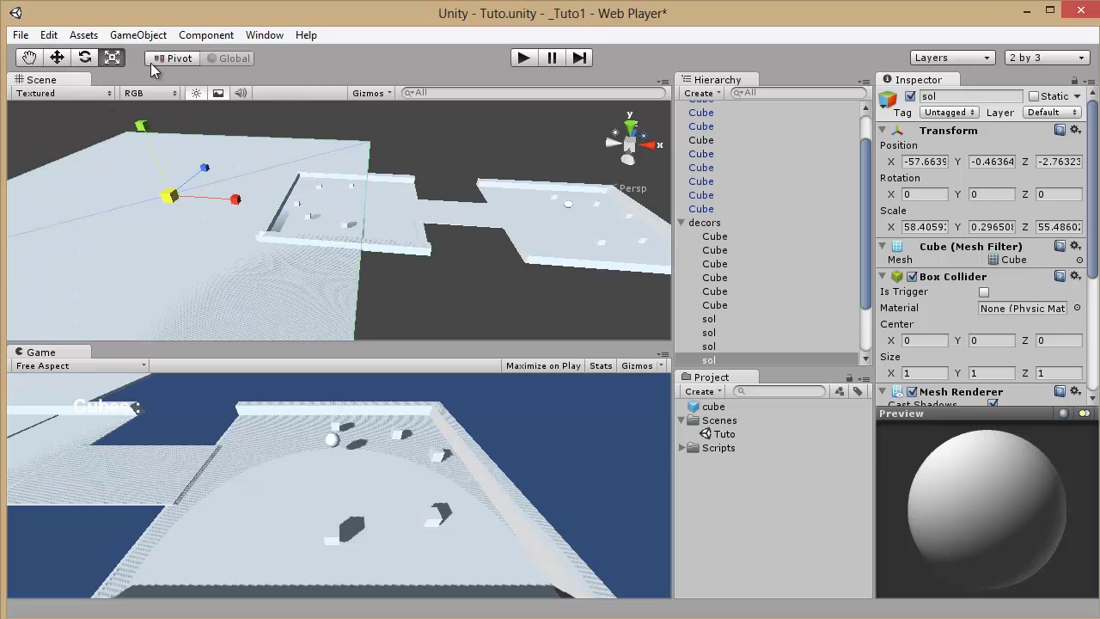
pyautogui.click(82, 58)
pyautogui.moveTo(170, 163); pyautogui.dragTo(373, 282)
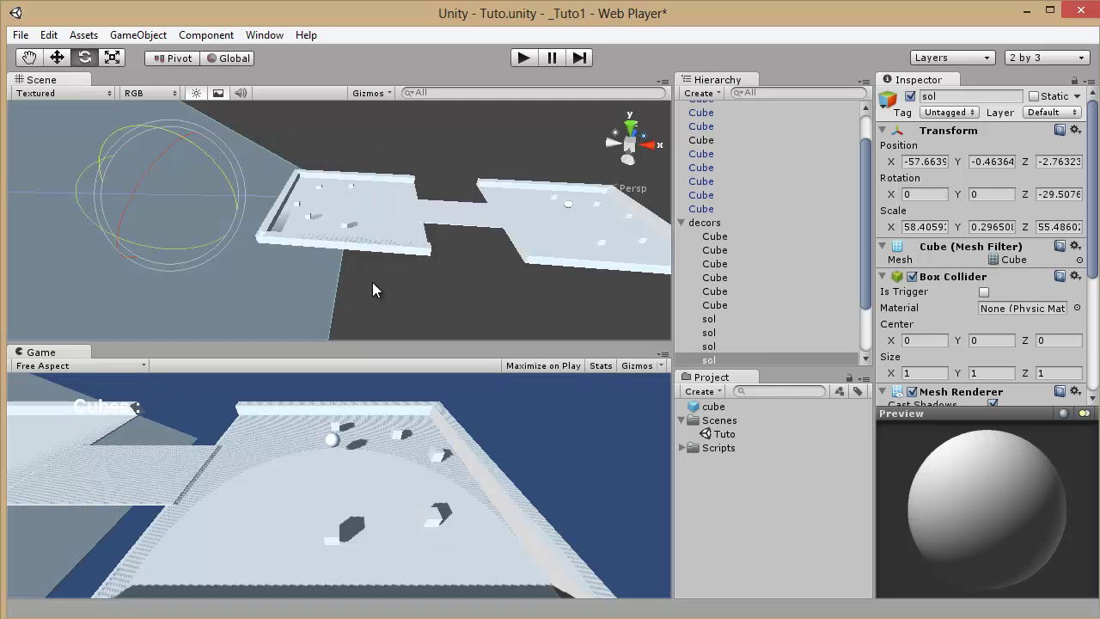
# Delete the tilted sol slab from the scene.
pyautogui.press('Delete')
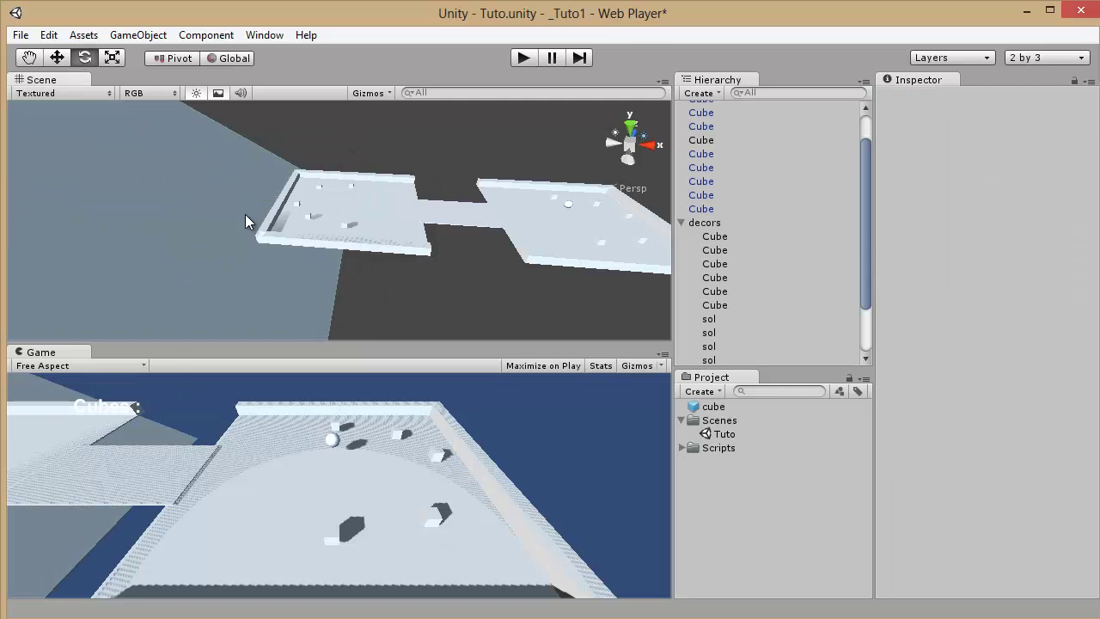
pyautogui.hotkey('ctrl', 'z')
pyautogui.press('Delete')
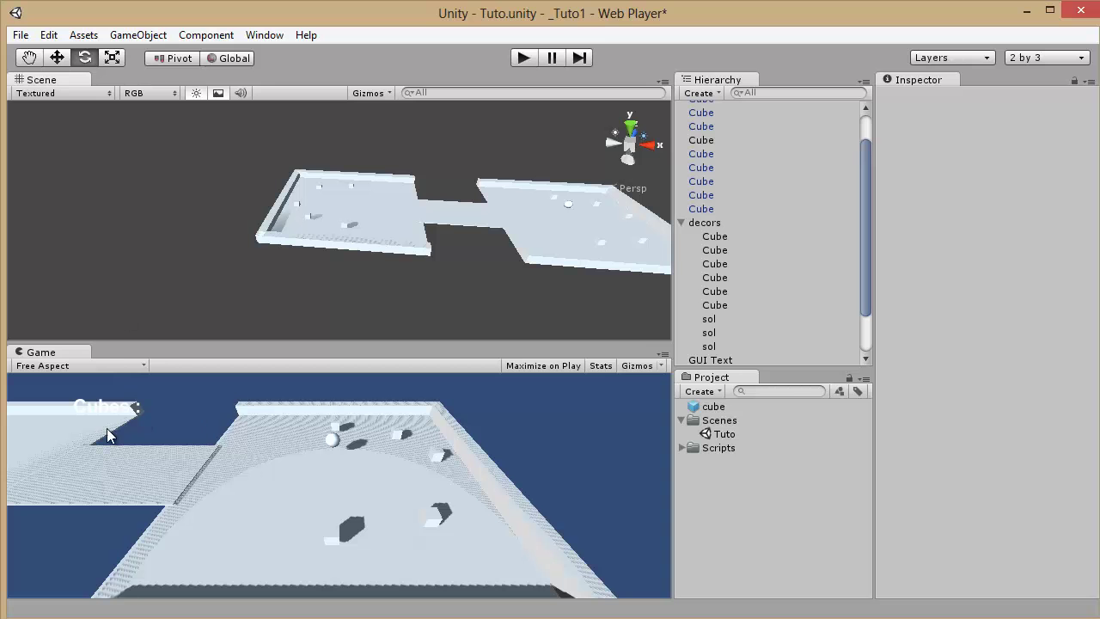
# Dock the Game view in the same group as the Scene view and alternate between the two.
pyautogui.moveTo(54, 352); pyautogui.dragTo(150, 78)
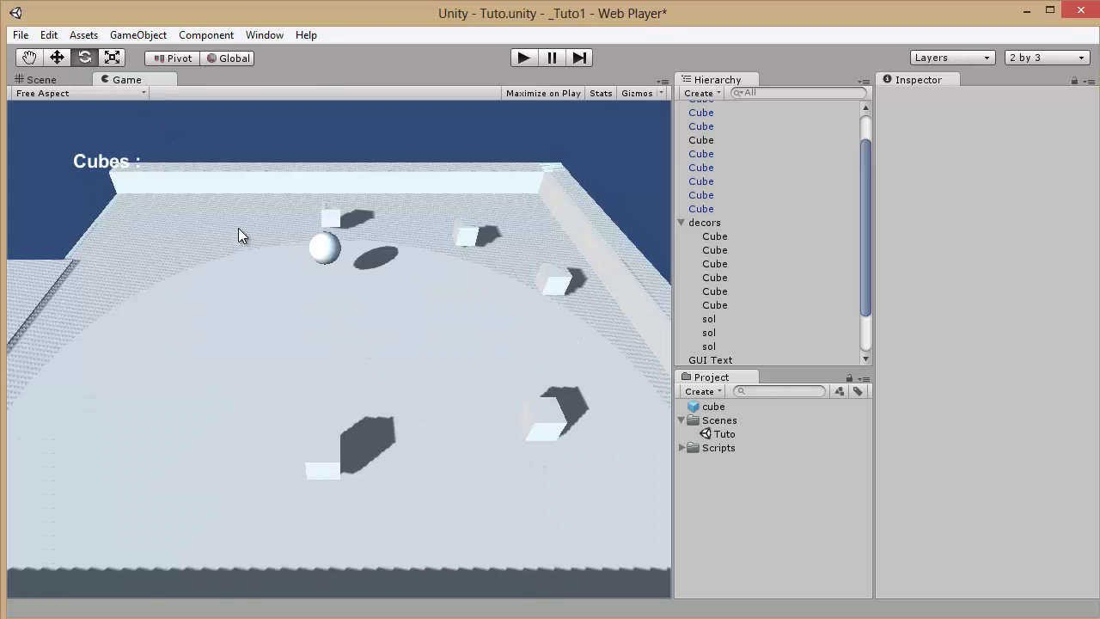
pyautogui.click(61, 80)
pyautogui.click(129, 80)
pyautogui.click(52, 80)
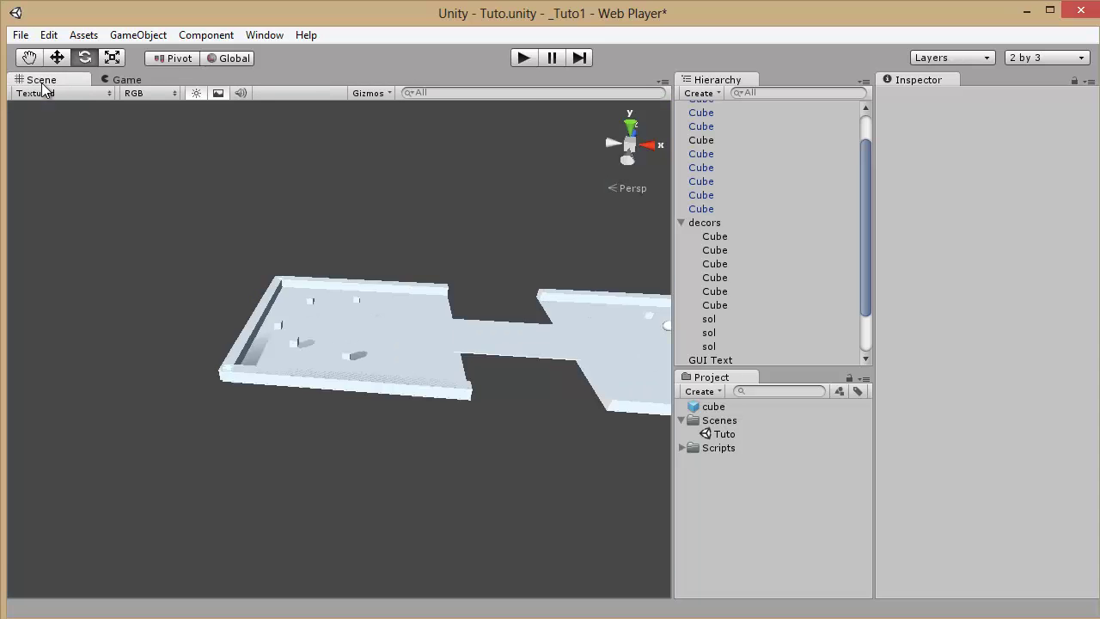
pyautogui.click(126, 80)
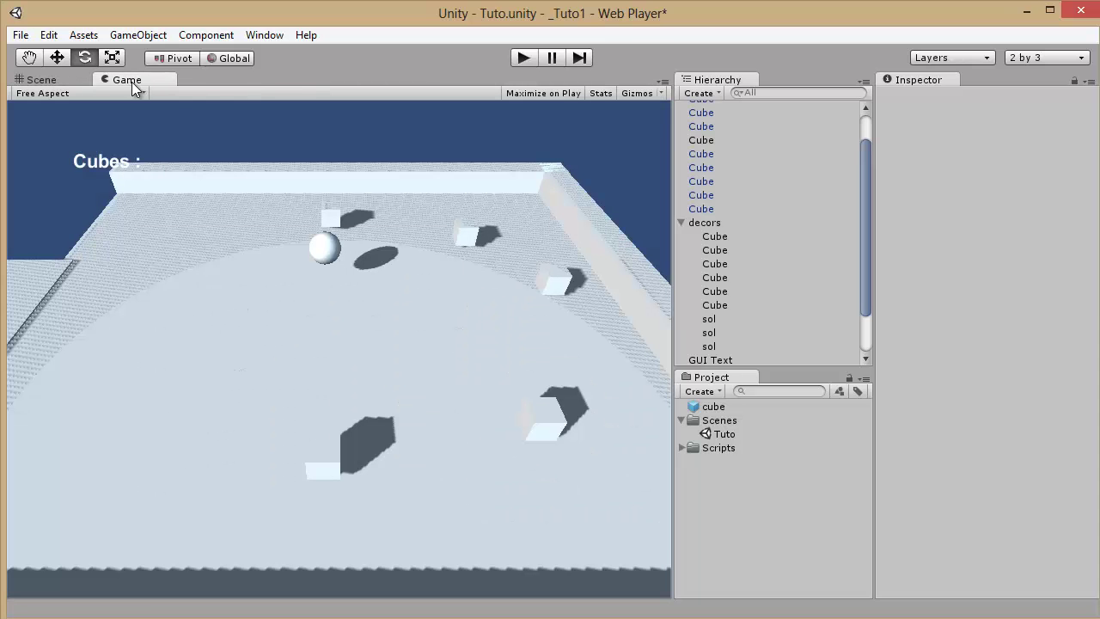
# Play-test the game, rolling the sphere around the board to collect cubes, and stop it.
pyautogui.click(520, 57)
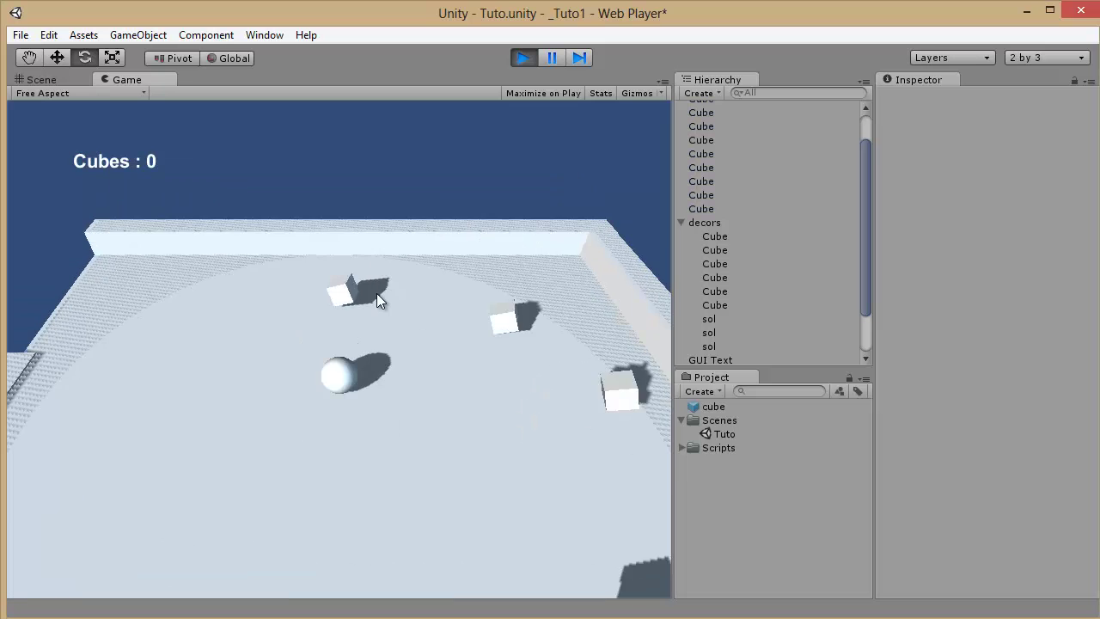
pyautogui.press('Up')
pyautogui.press('Right')
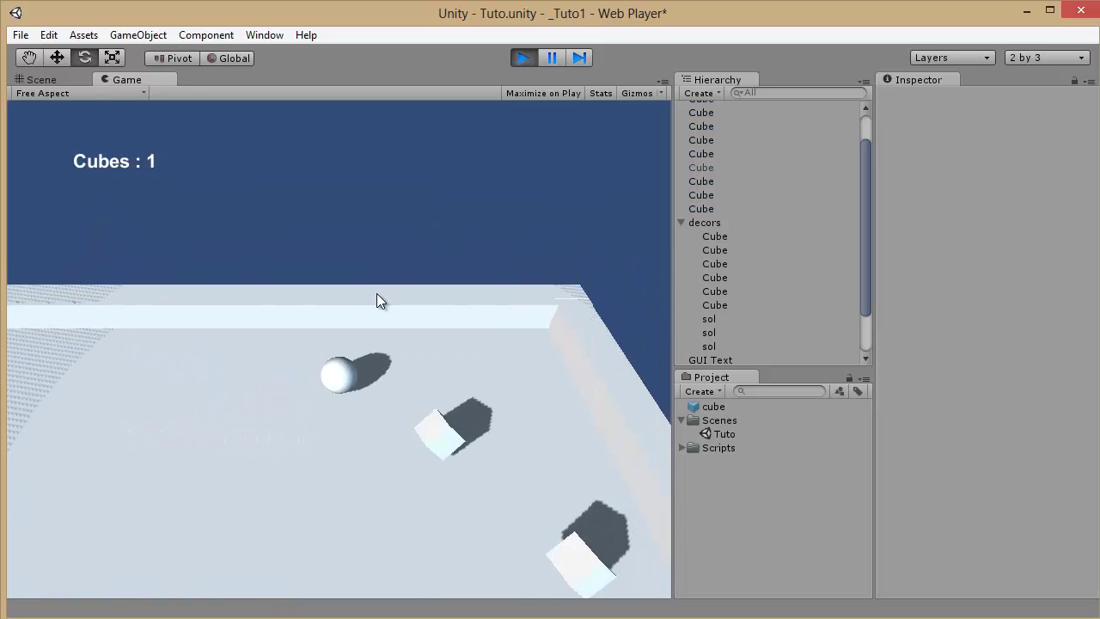
pyautogui.press('Down')
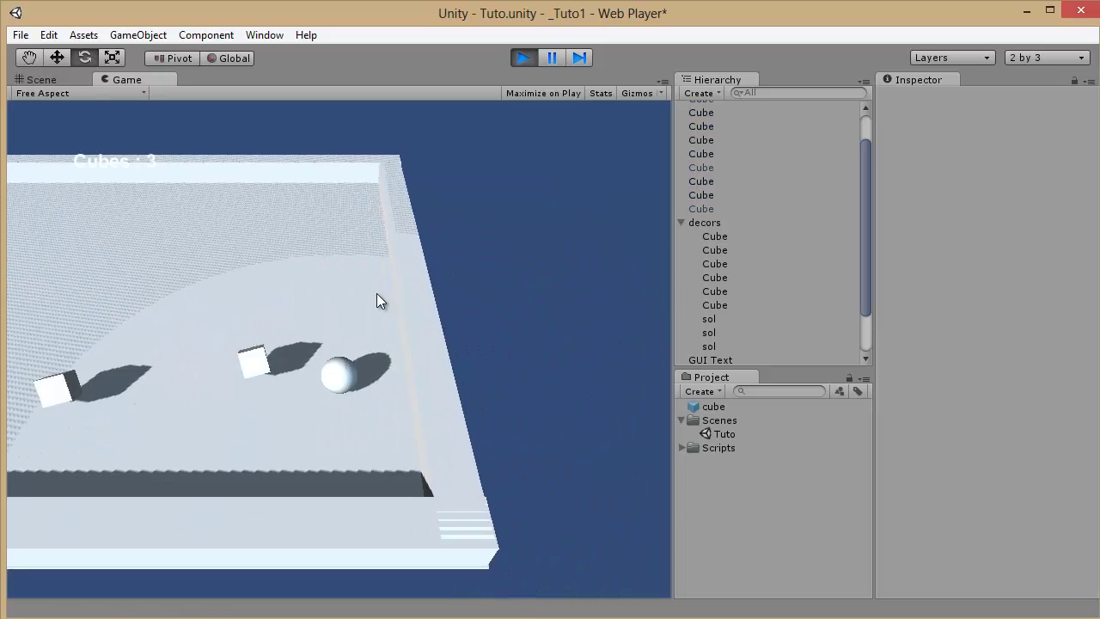
pyautogui.press('Left')
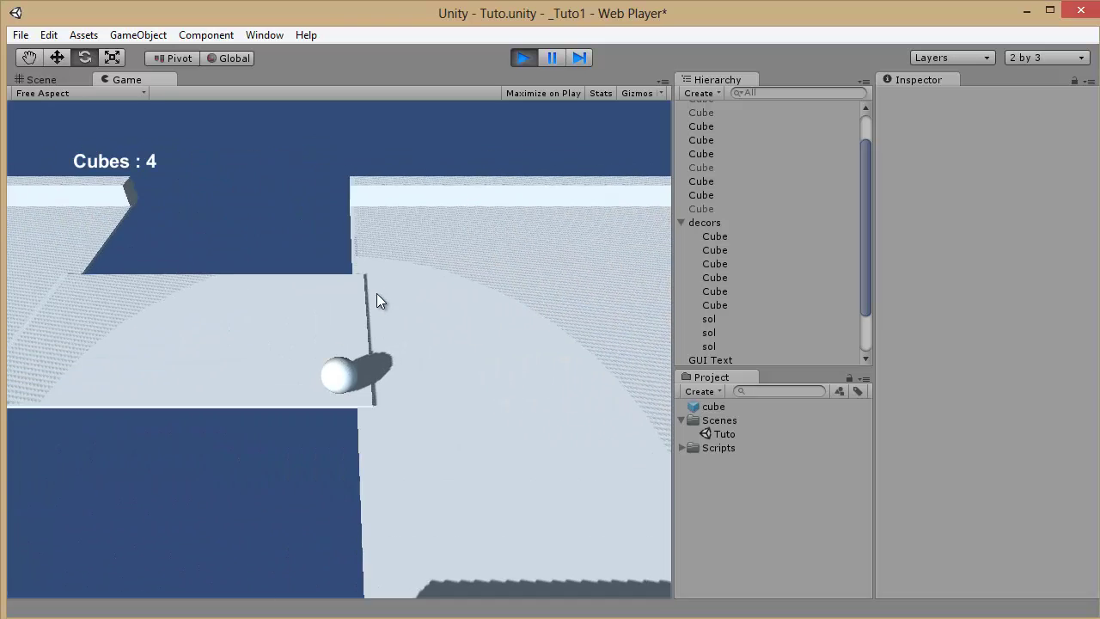
pyautogui.click(523, 58)
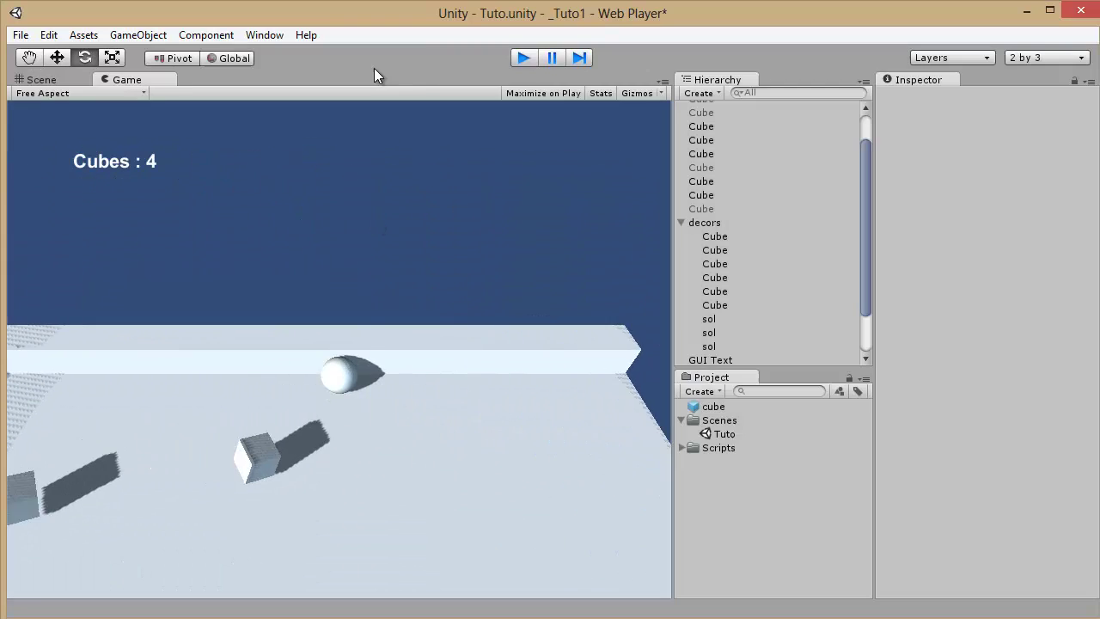
# Dock the Game view beneath the Scene view again and adjust the split between them.
pyautogui.click(53, 80)
pyautogui.moveTo(126, 80); pyautogui.dragTo(251, 451)
pyautogui.moveTo(342, 411); pyautogui.dragTo(348, 331)
# Run the game in the docked Game view, then enable Maximize on Play and test it maximized.
pyautogui.click(524, 57)
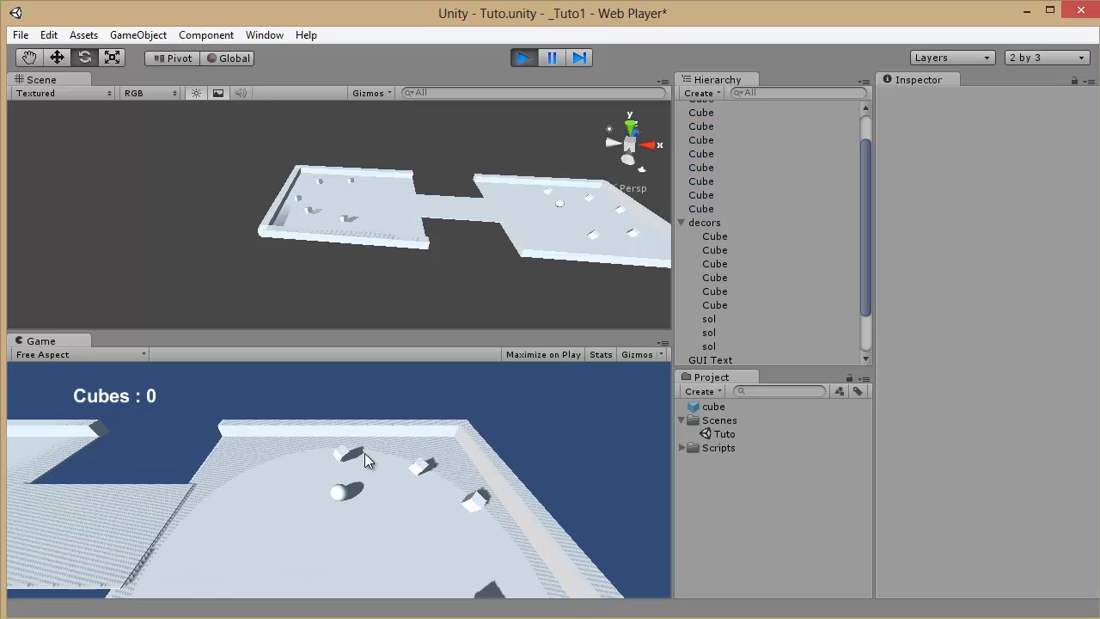
pyautogui.click(523, 58)
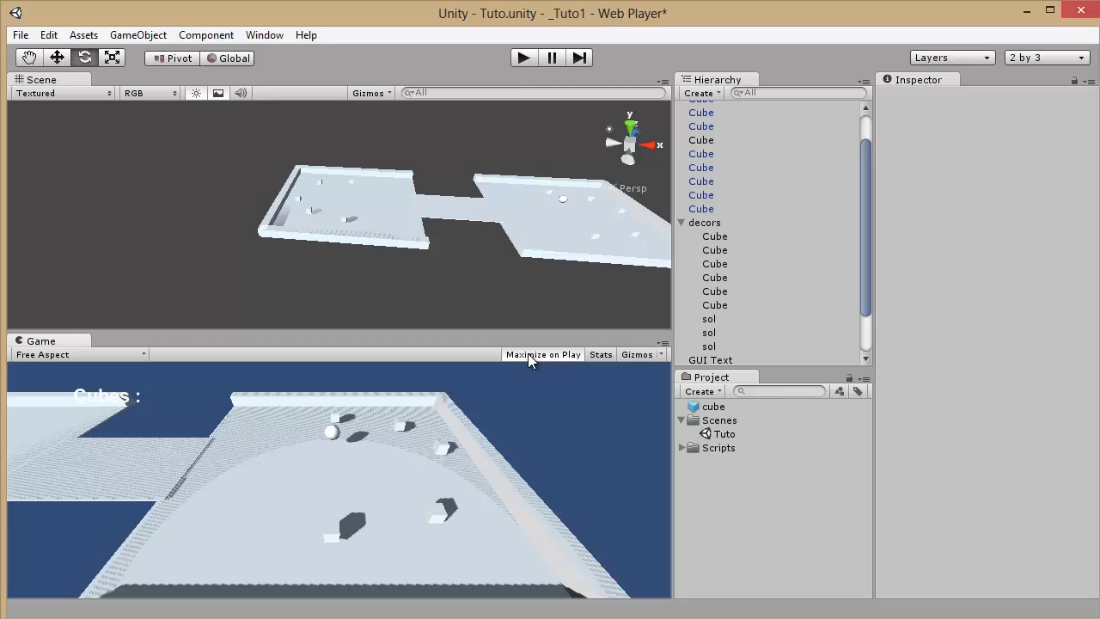
pyautogui.click(521, 58)
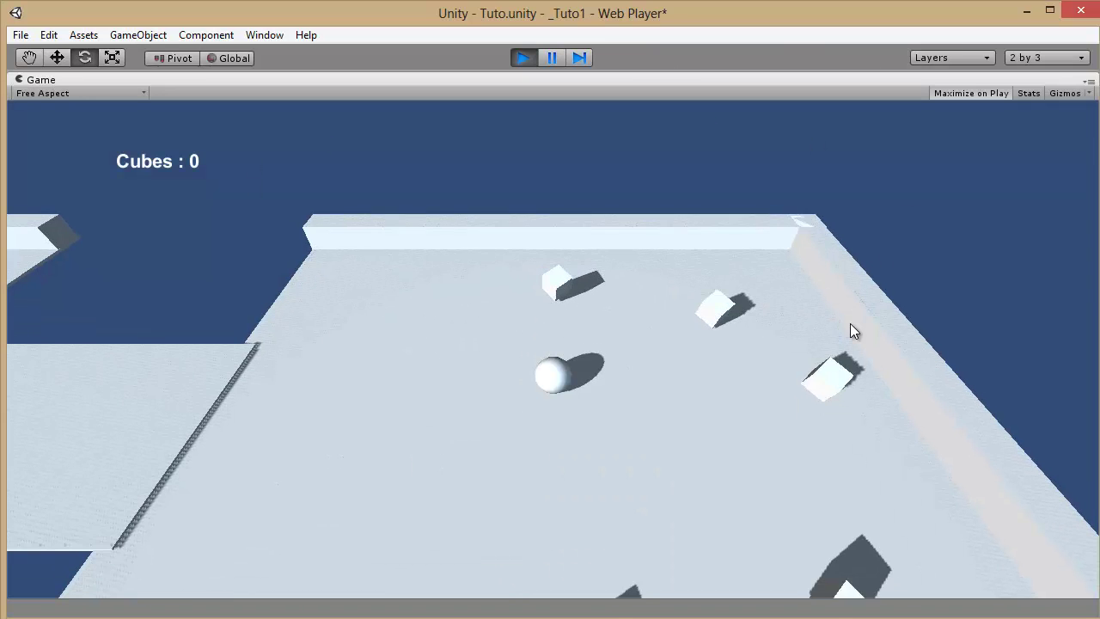
pyautogui.press('Down')
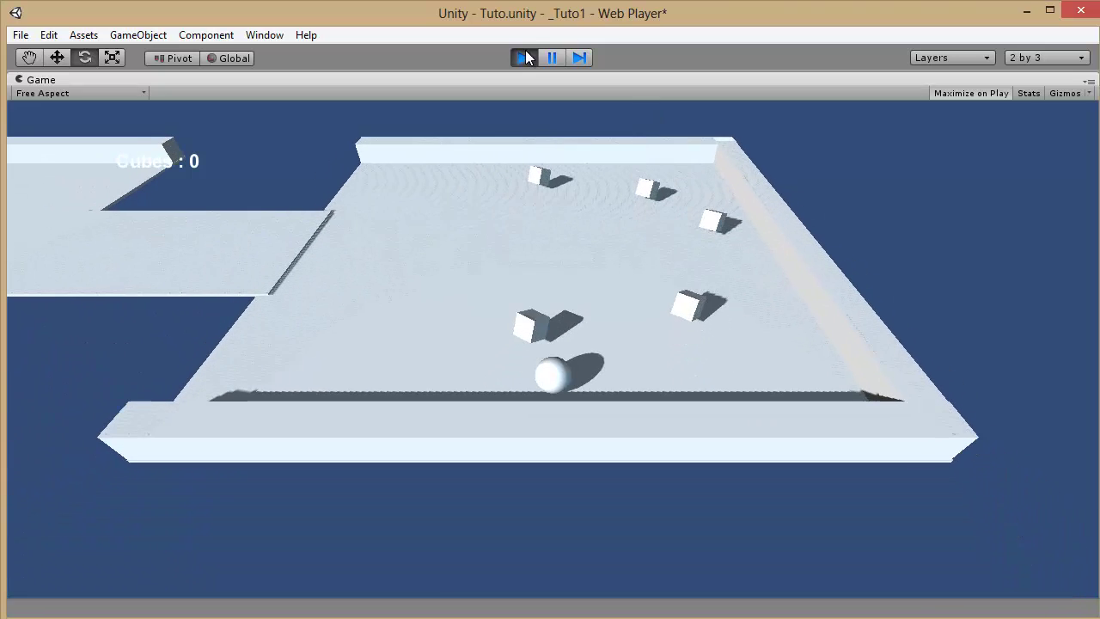
pyautogui.click(523, 57)
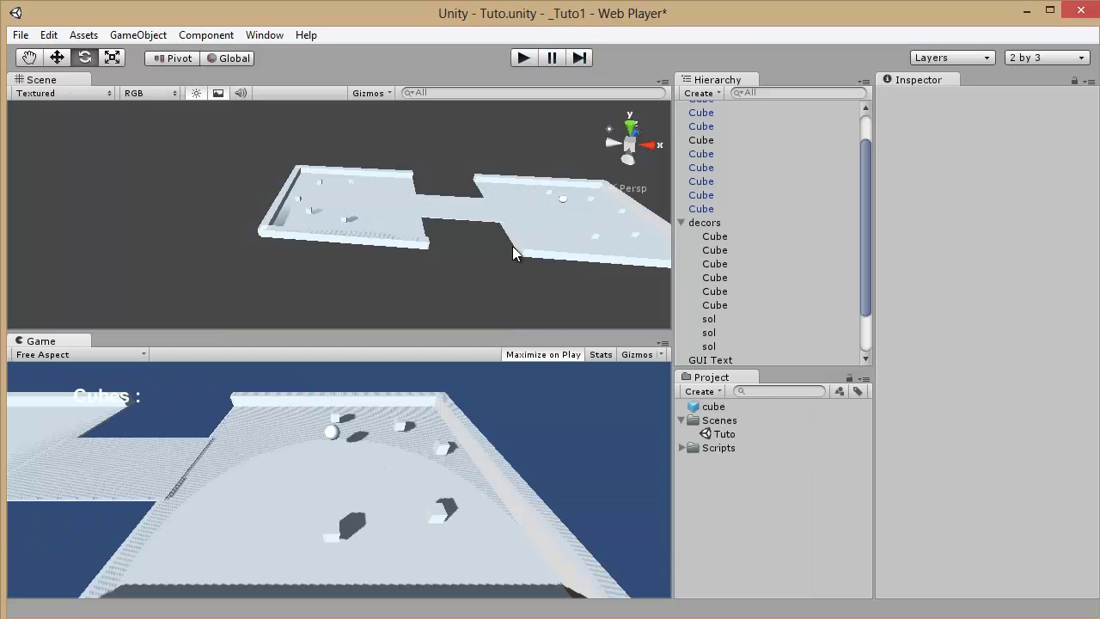
# Collapse the decors group in the Hierarchy and expand the Scripts folder in the project.
pyautogui.click(684, 221)
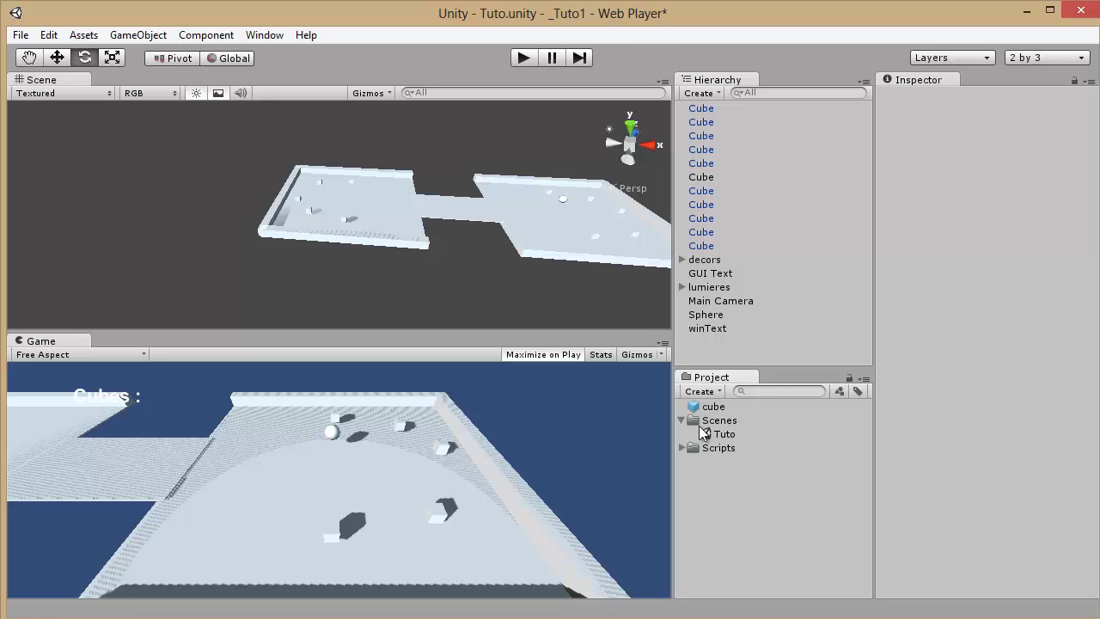
pyautogui.click(681, 448)
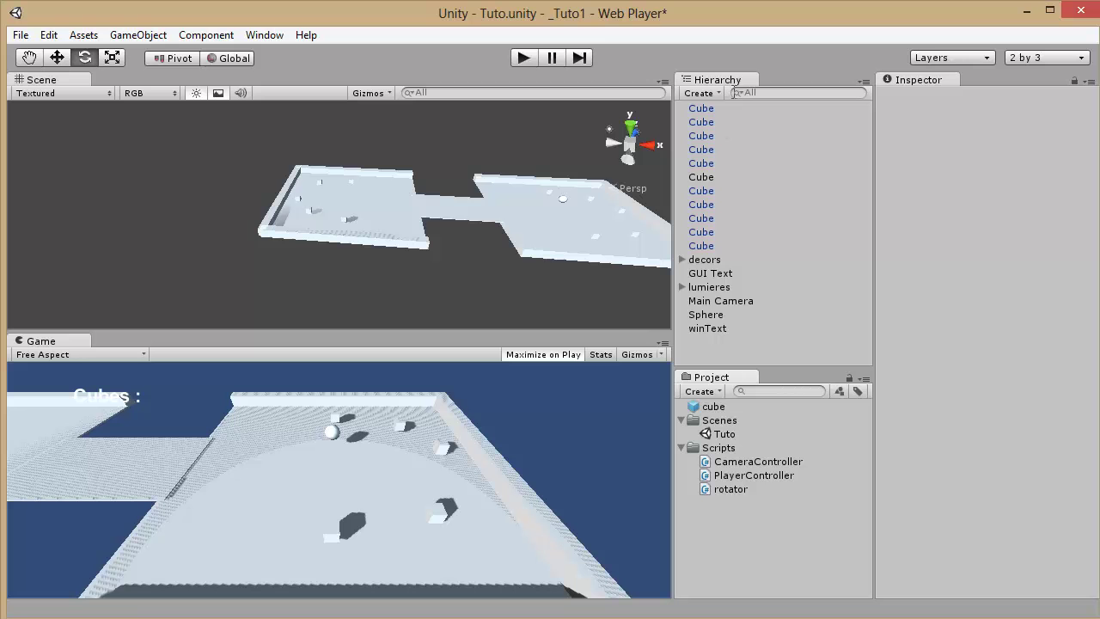
# Place an instance of the cube prefab at about X -19.45, Y 17.63, Z -23.51 and select it in the Hierarchy.
pyautogui.moveTo(443, 246); pyautogui.dragTo(337, 246, button='middle')
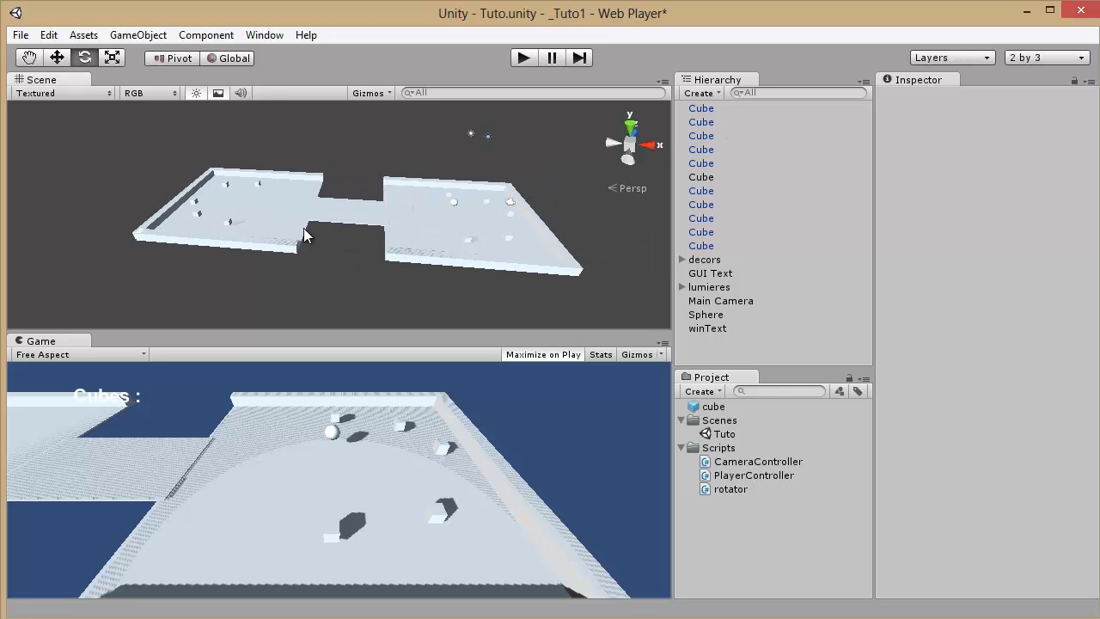
pyautogui.moveTo(709, 407); pyautogui.dragTo(114, 188)
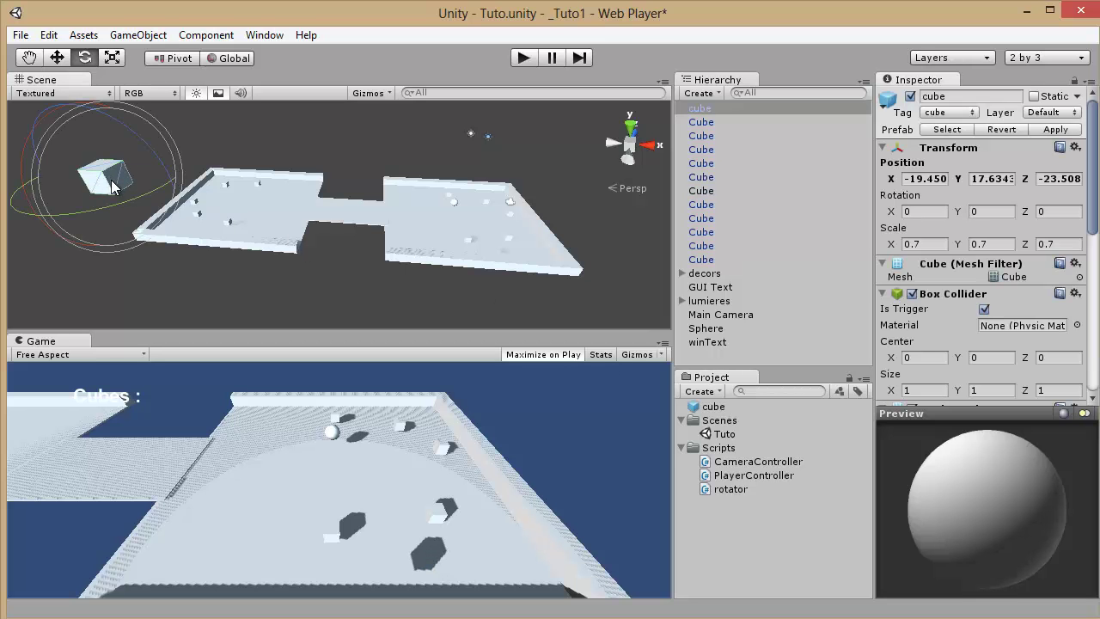
pyautogui.click(704, 110)
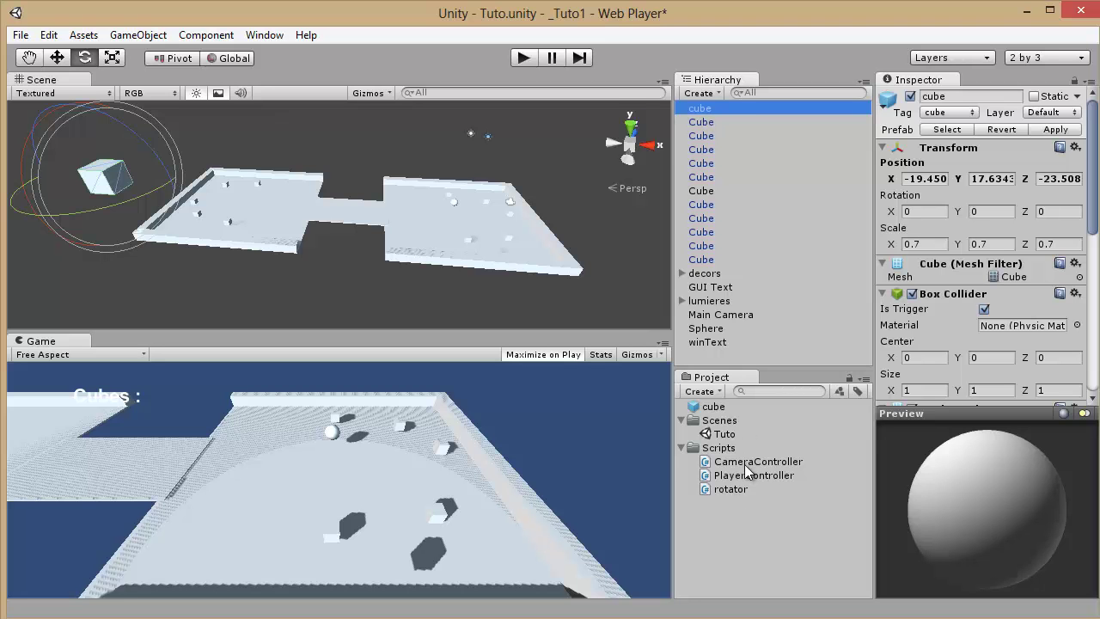
# Select the sol floor piece of the smaller distant platform and review its components down to the Mesh Renderer and material.
pyautogui.click(758, 524)
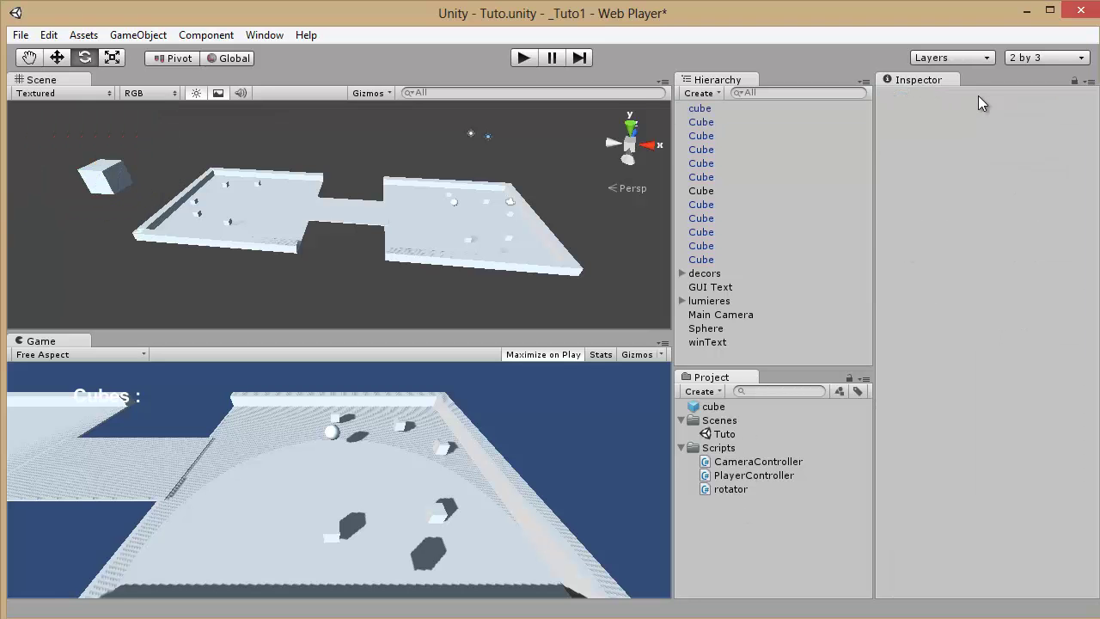
pyautogui.click(279, 221)
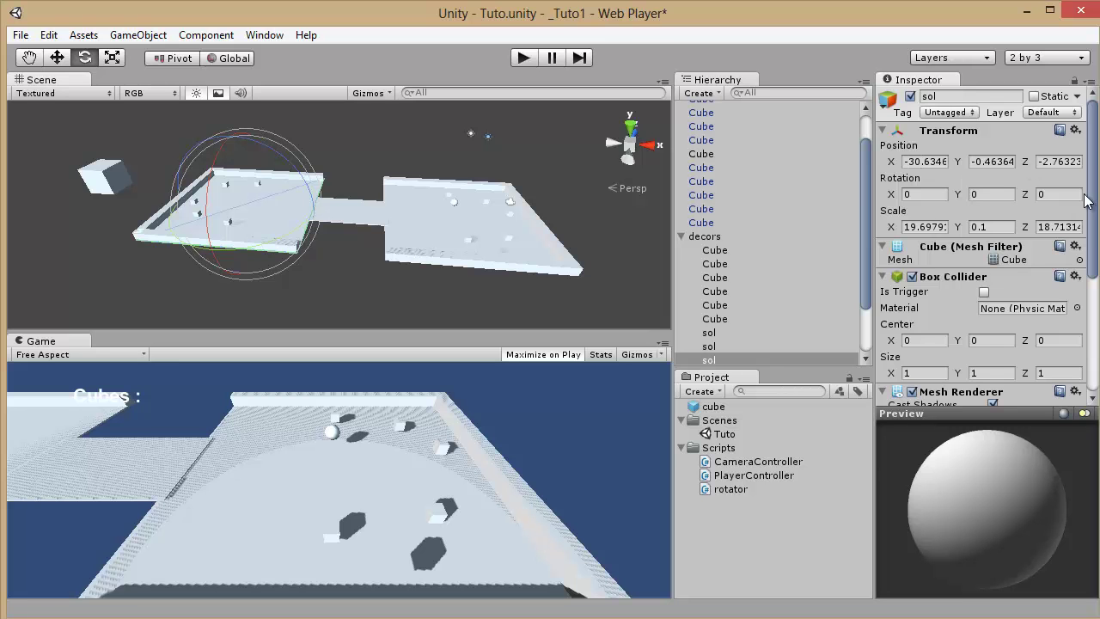
pyautogui.moveTo(1093, 190); pyautogui.dragTo(1088, 274)
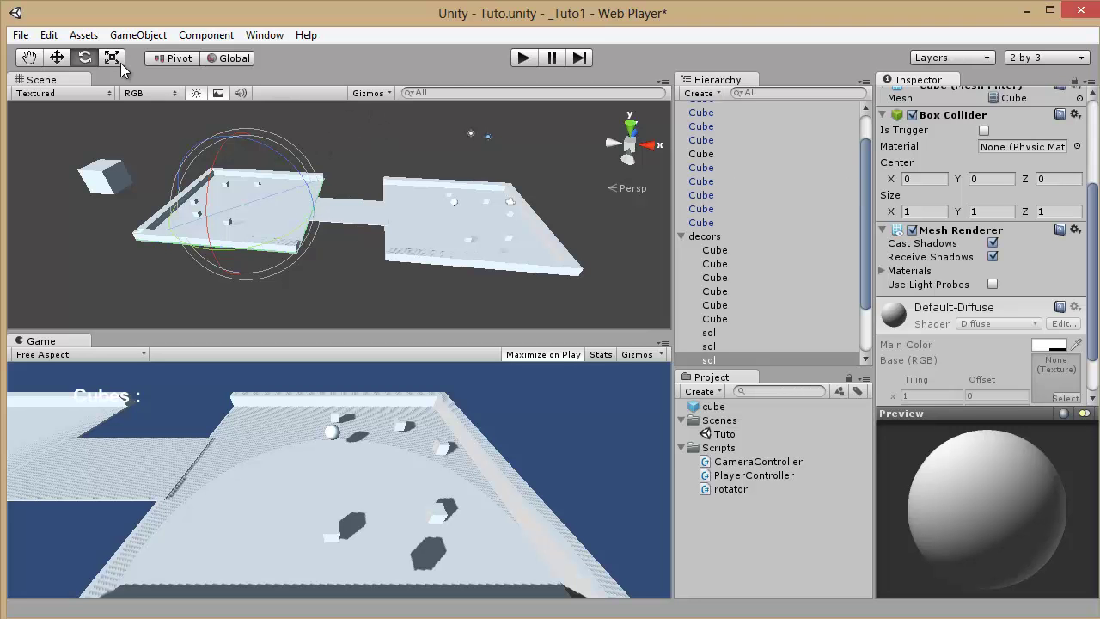
pyautogui.click(345, 122)
# Move the placed cube along X to about -17.46 and rotate it to about X -71, Y 96, Z -180.
pyautogui.click(57, 59)
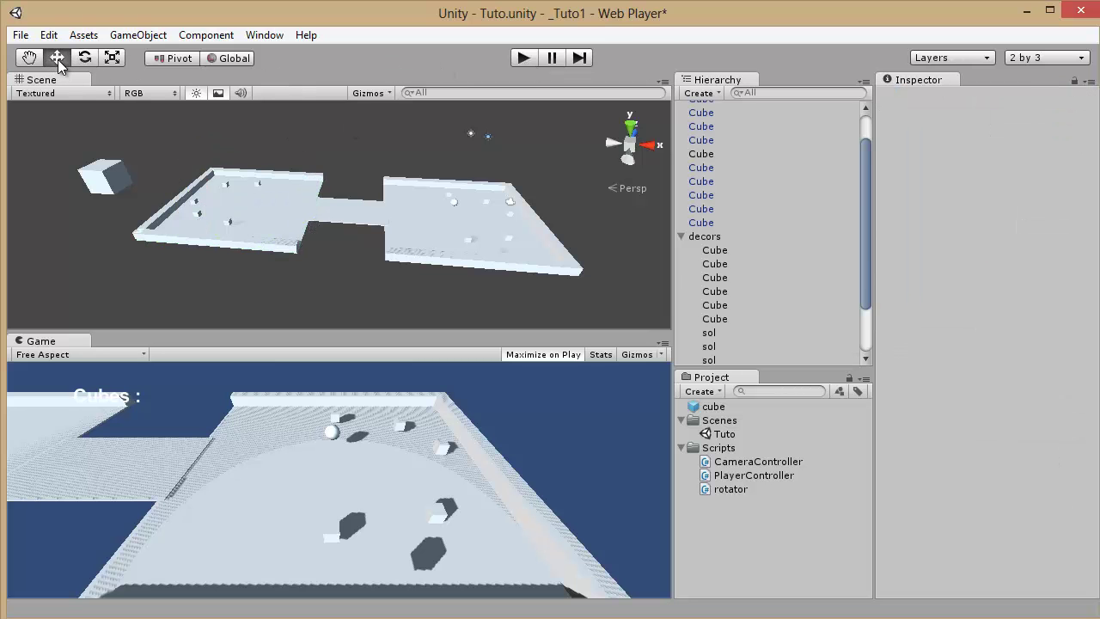
pyautogui.click(110, 181)
pyautogui.moveTo(162, 184); pyautogui.dragTo(195, 191)
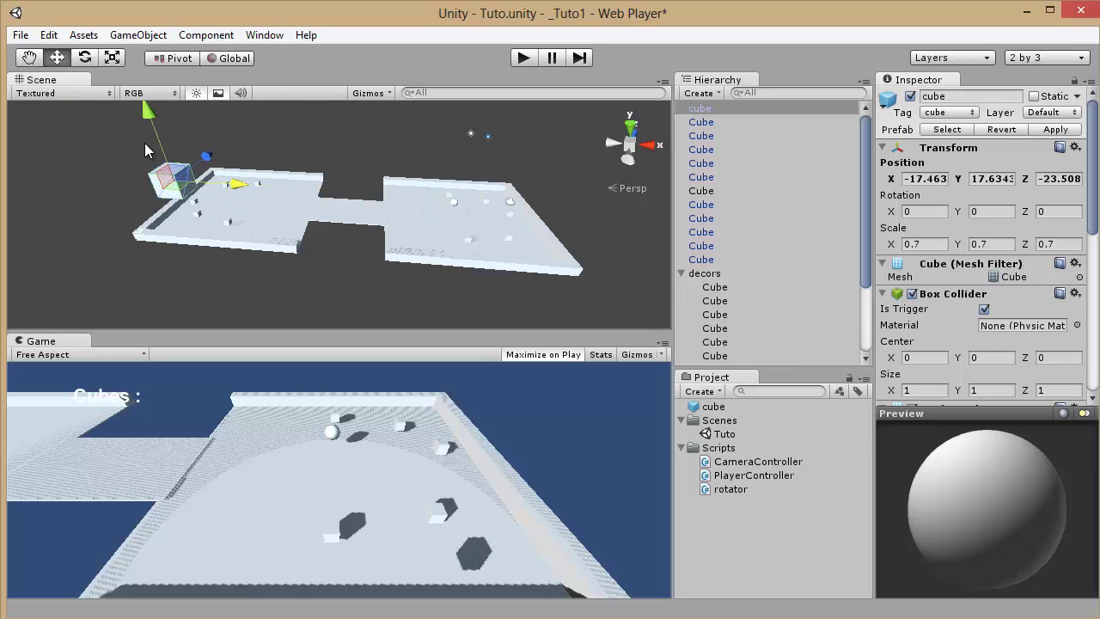
pyautogui.click(86, 57)
pyautogui.moveTo(135, 221); pyautogui.dragTo(348, 309)
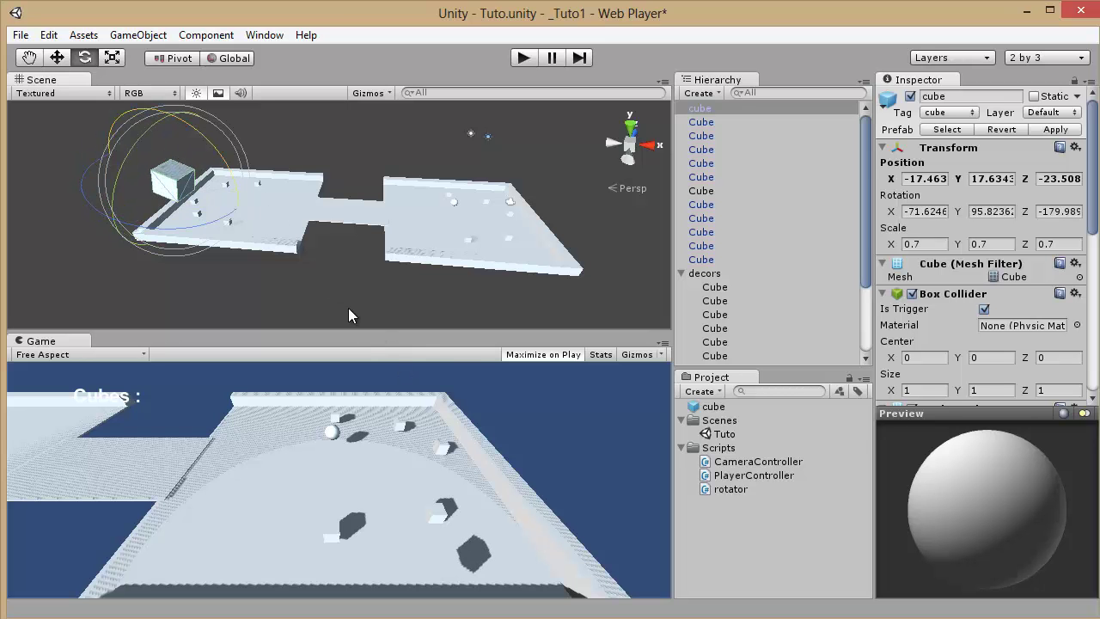
# Scale the placed cube uniformly to about 3.89 and delete it from the scene.
pyautogui.click(112, 58)
pyautogui.moveTo(173, 182); pyautogui.dragTo(530, 49)
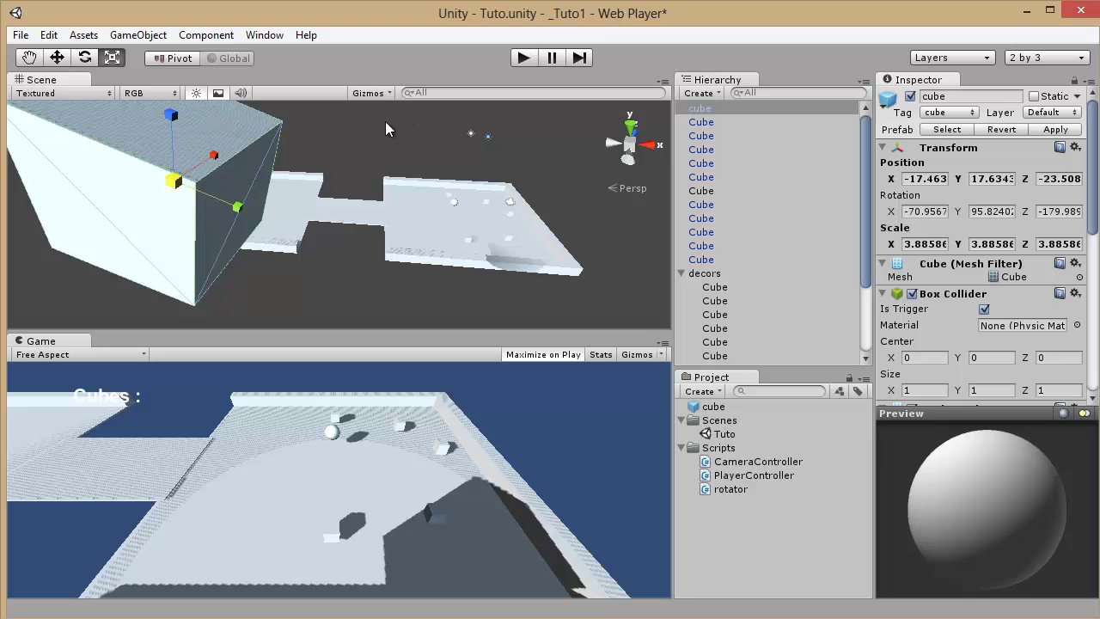
pyautogui.press('Delete')
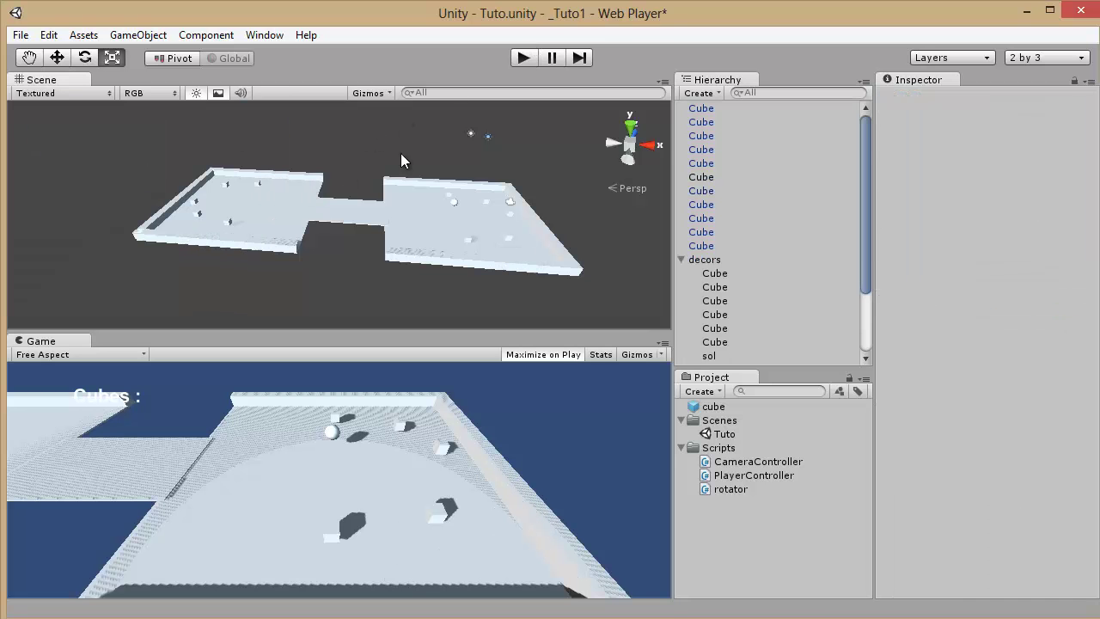
# Run the game maximized and stop it to return to the editor layout.
pyautogui.click(523, 58)
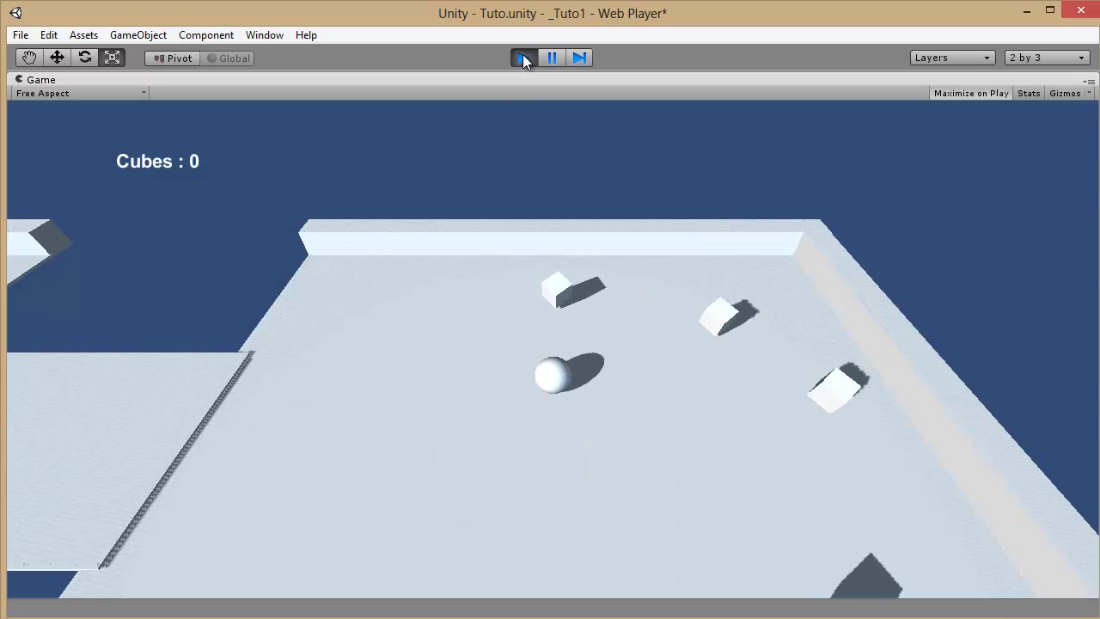
pyautogui.hotkey('ctrl', 'p')
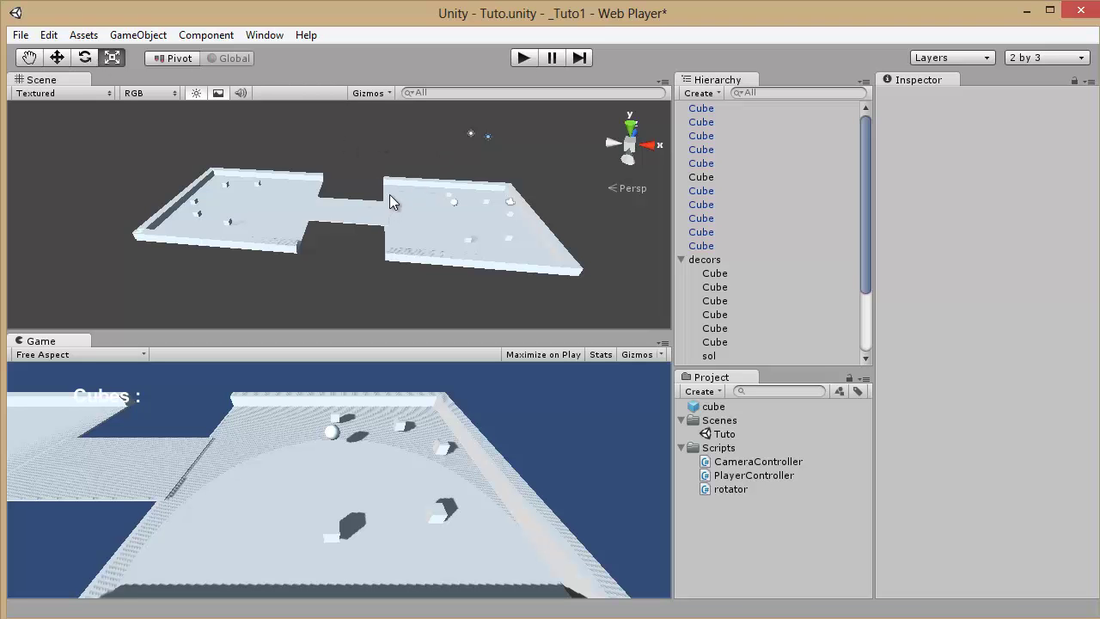
# Orbit, zoom and pan the Scene view to examine the two platforms and the bridge between them.
pyautogui.keyDown('alt'); pyautogui.moveTo(376, 194); pyautogui.dragTo(440, 195); pyautogui.keyUp('alt')
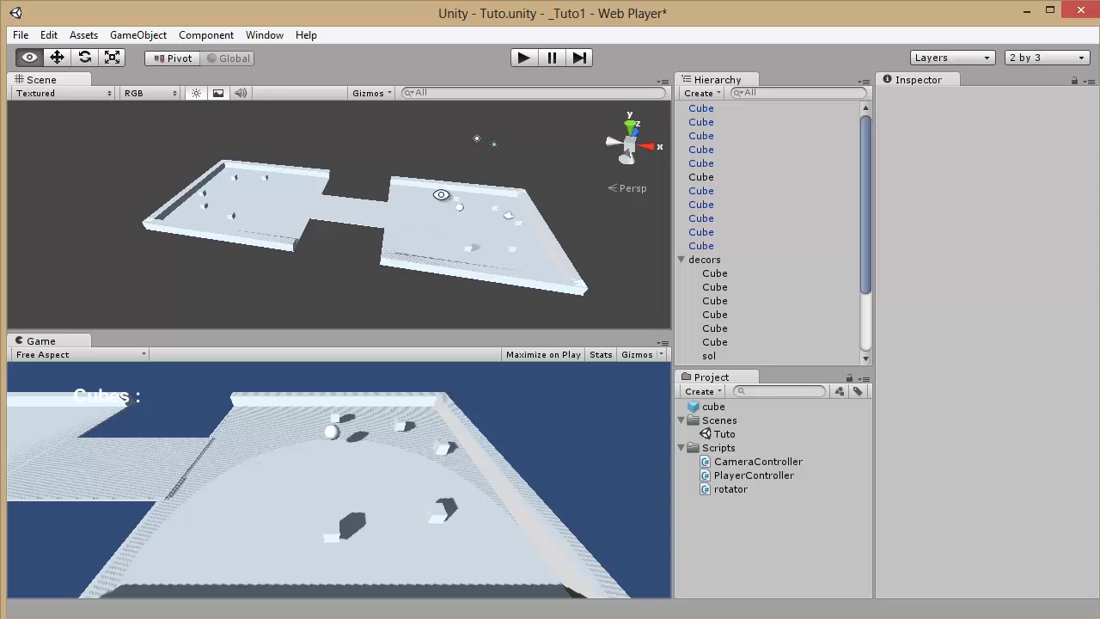
pyautogui.keyDown('alt'); pyautogui.moveTo(451, 200); pyautogui.dragTo(407, 228, button='right'); pyautogui.keyUp('alt')
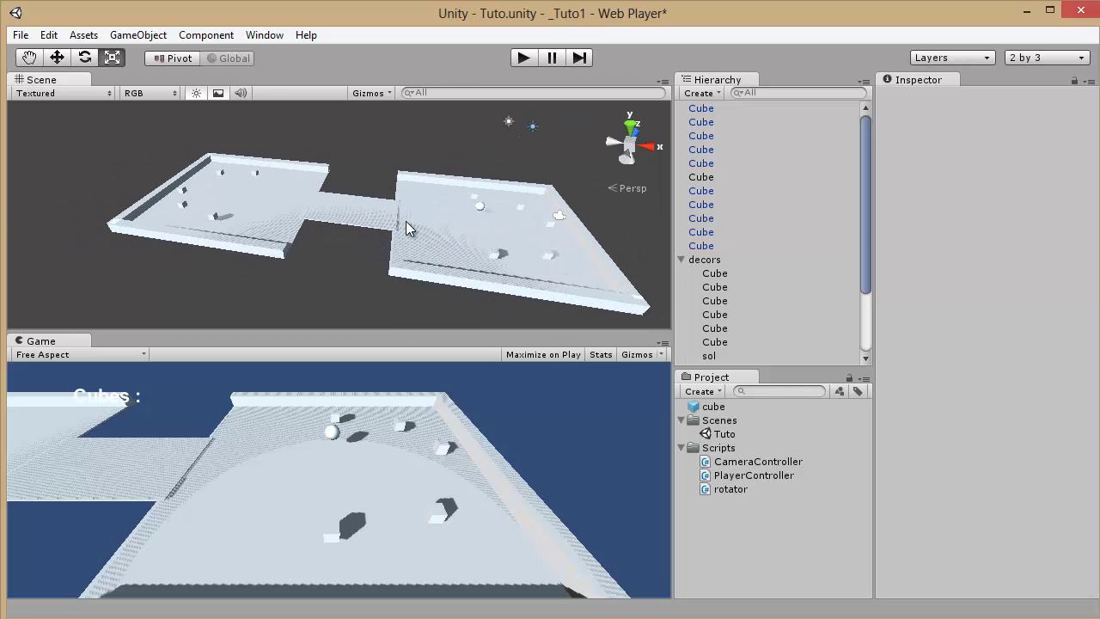
pyautogui.scroll(2, 352, 216)
pyautogui.scroll(-4, 333, 231)
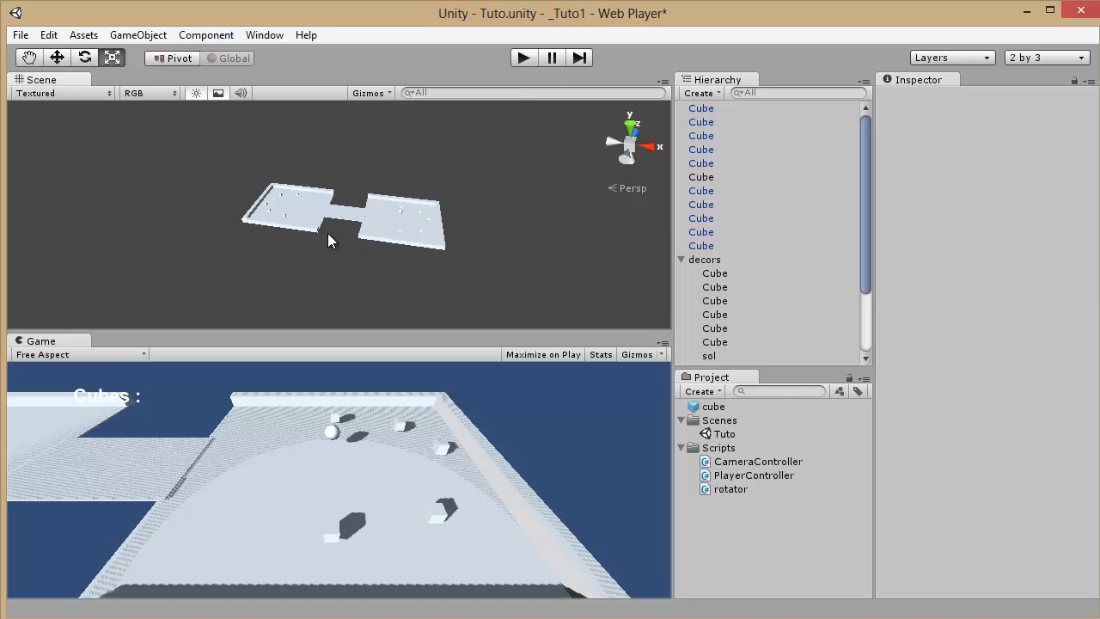
pyautogui.scroll(6, 327, 231)
pyautogui.scroll(-5, 325, 226)
pyautogui.scroll(4, 318, 220)
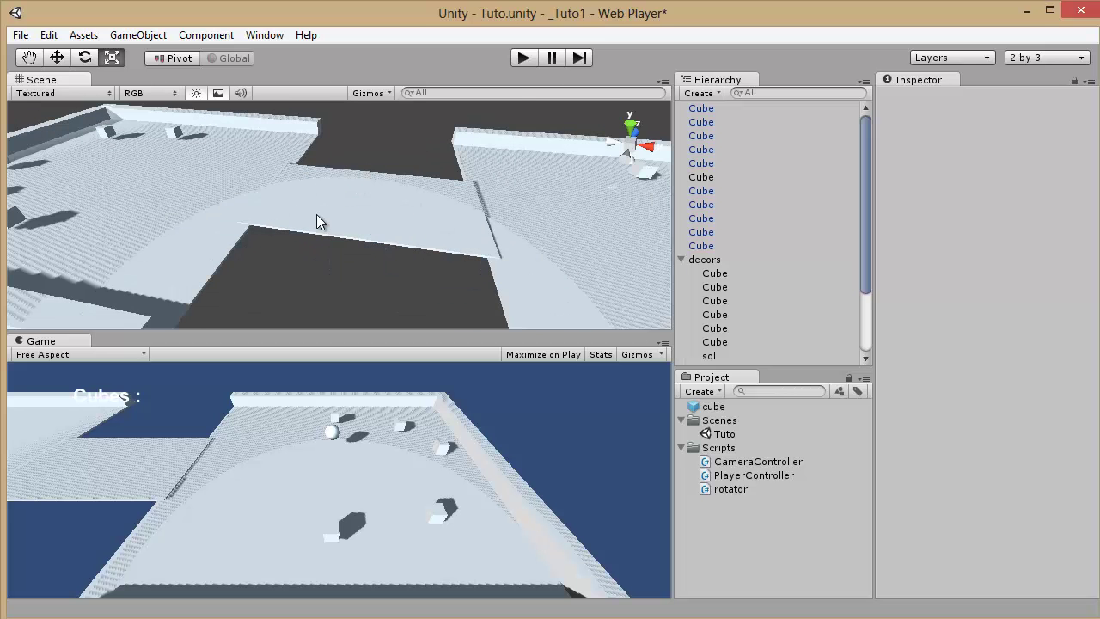
pyautogui.scroll(-2, 316, 214)
pyautogui.scroll(-3, 316, 214)
pyautogui.moveTo(387, 206); pyautogui.dragTo(464, 206, button='middle')
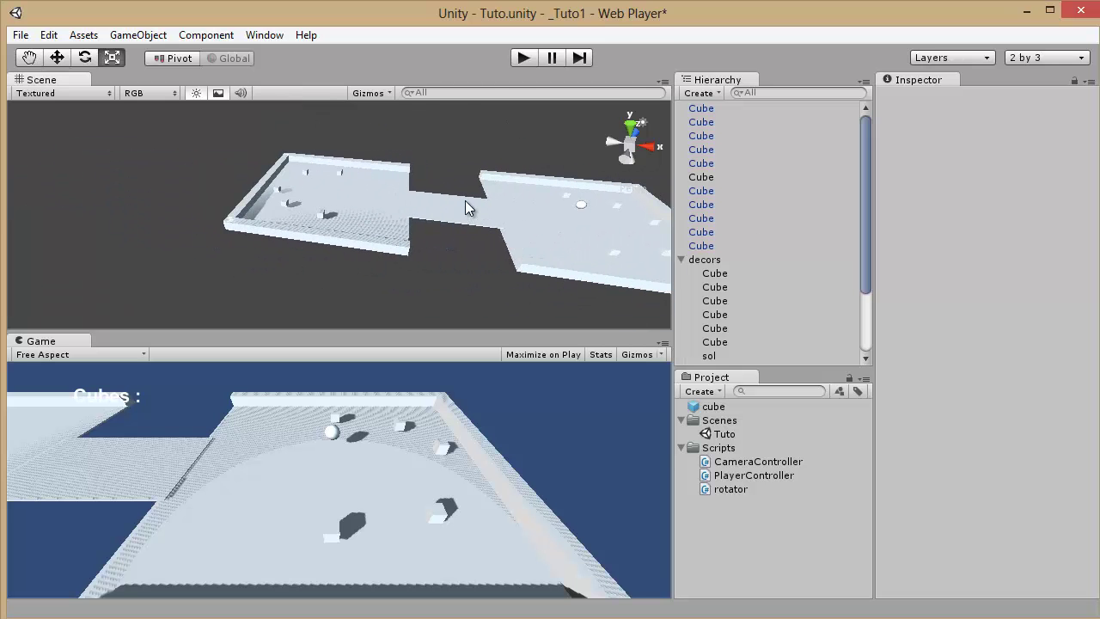
# Fly the Scene camera forward, backward and sideways over the platforms, and inspect them from a higher oblique angle.
pyautogui.press('Right')
pyautogui.press('Up')
pyautogui.press('Left')
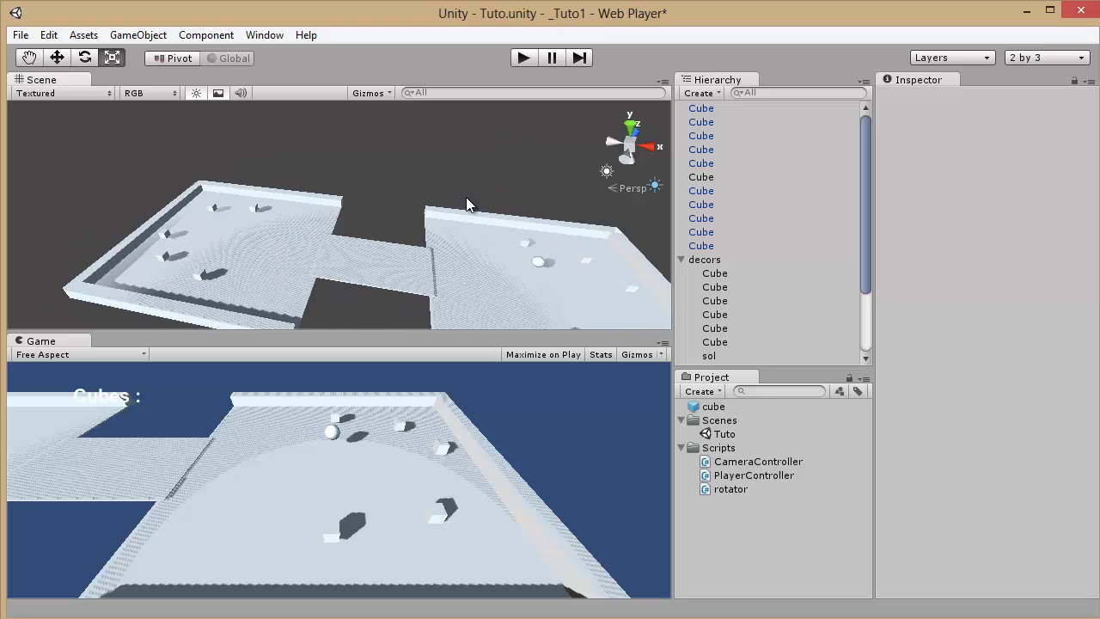
pyautogui.press('Down')
pyautogui.press('Right')
pyautogui.press('Up')
pyautogui.press('Down')
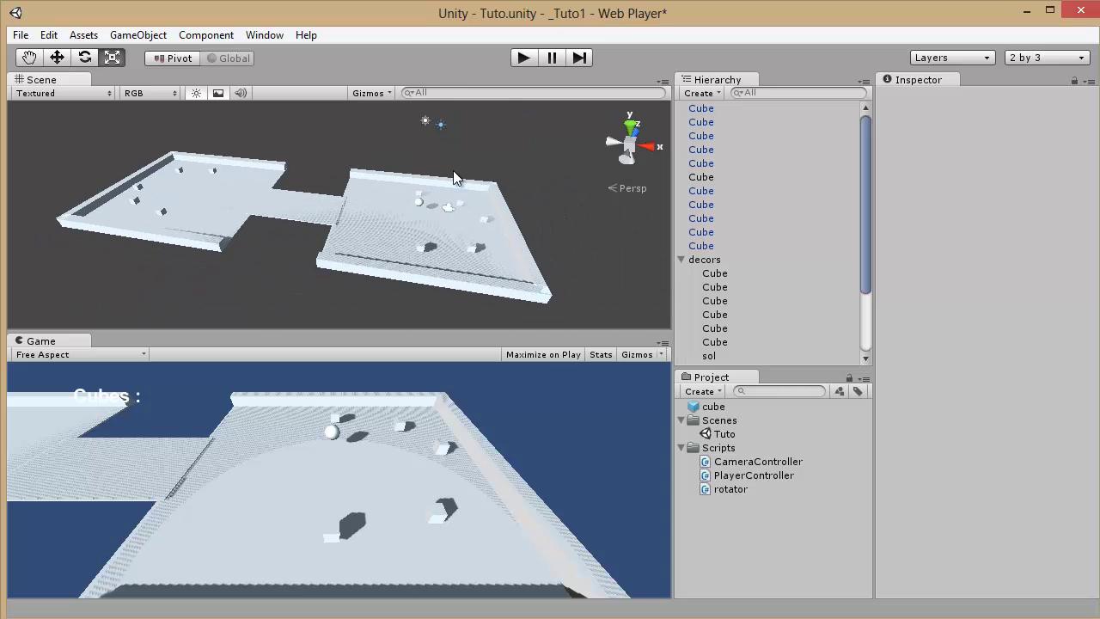
pyautogui.keyDown('alt'); pyautogui.moveTo(556, 182); pyautogui.dragTo(493, 193); pyautogui.keyUp('alt')
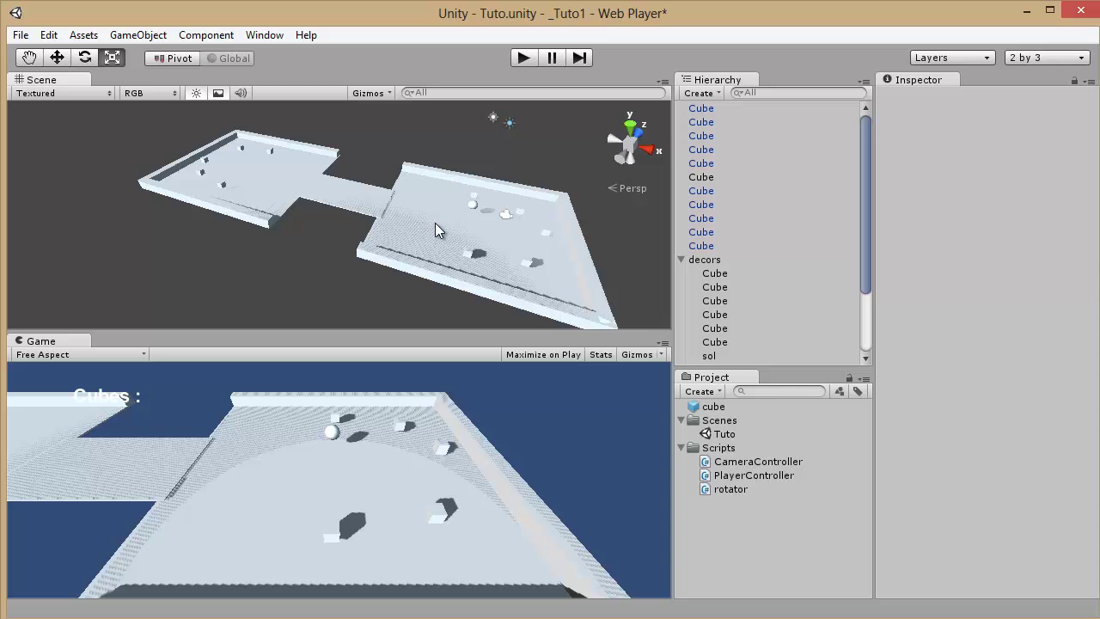
pyautogui.scroll(3, 349, 192)
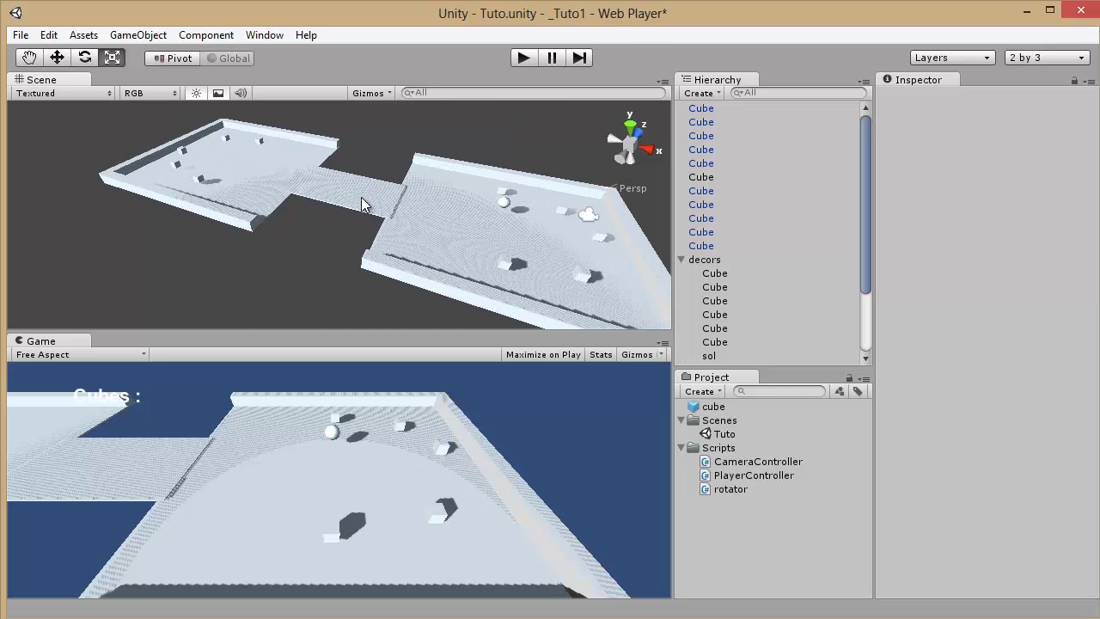
pyautogui.scroll(-4, 321, 285)
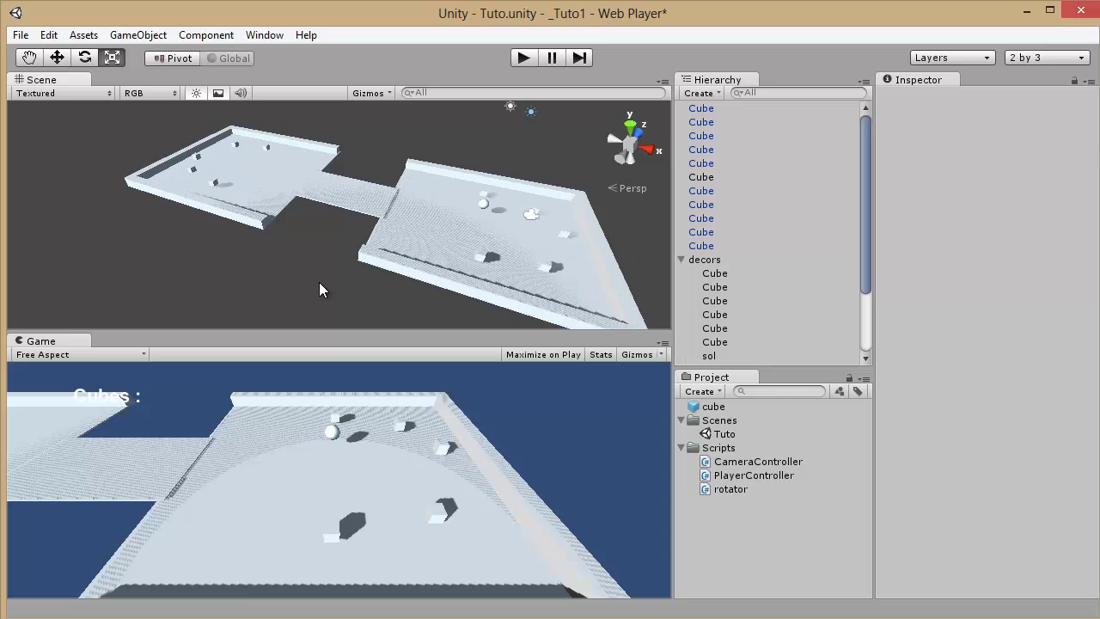
# Select and frame the sol bridge piece, and do the same with a cube on the far platform.
pyautogui.click(342, 208)
pyautogui.moveTo(445, 202); pyautogui.dragTo(345, 192, button='middle')
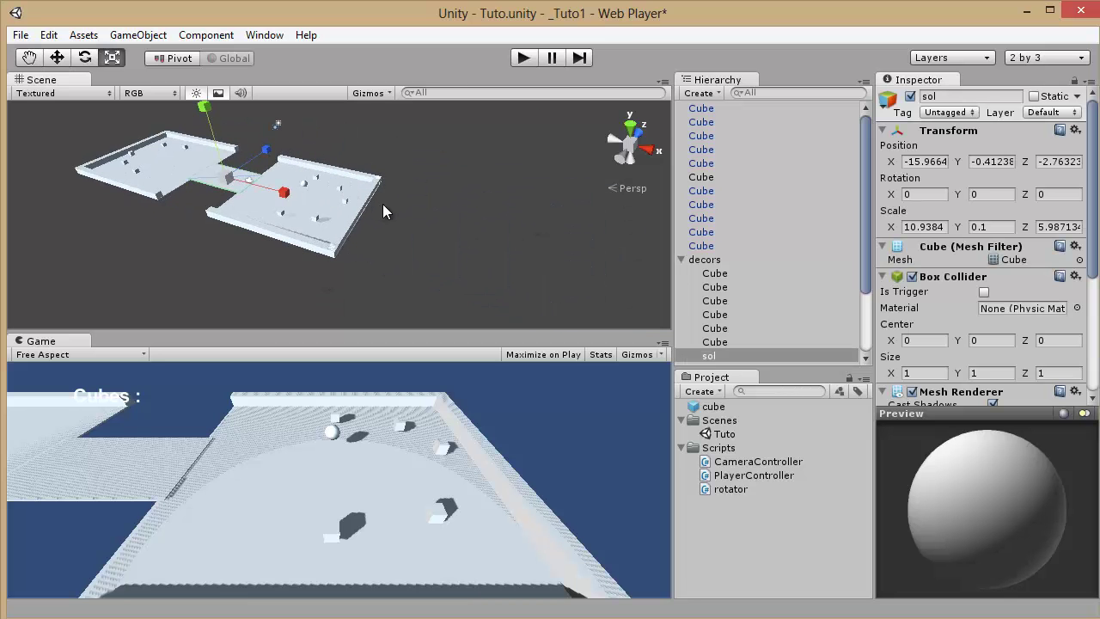
pyautogui.press('f')
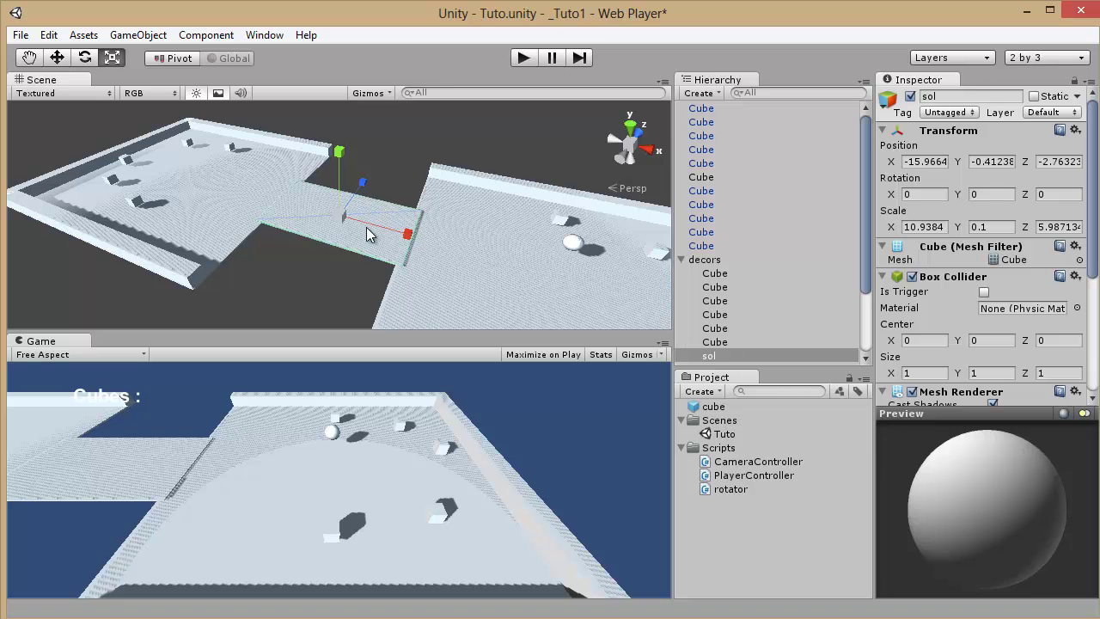
pyautogui.click(196, 148)
pyautogui.press('f')
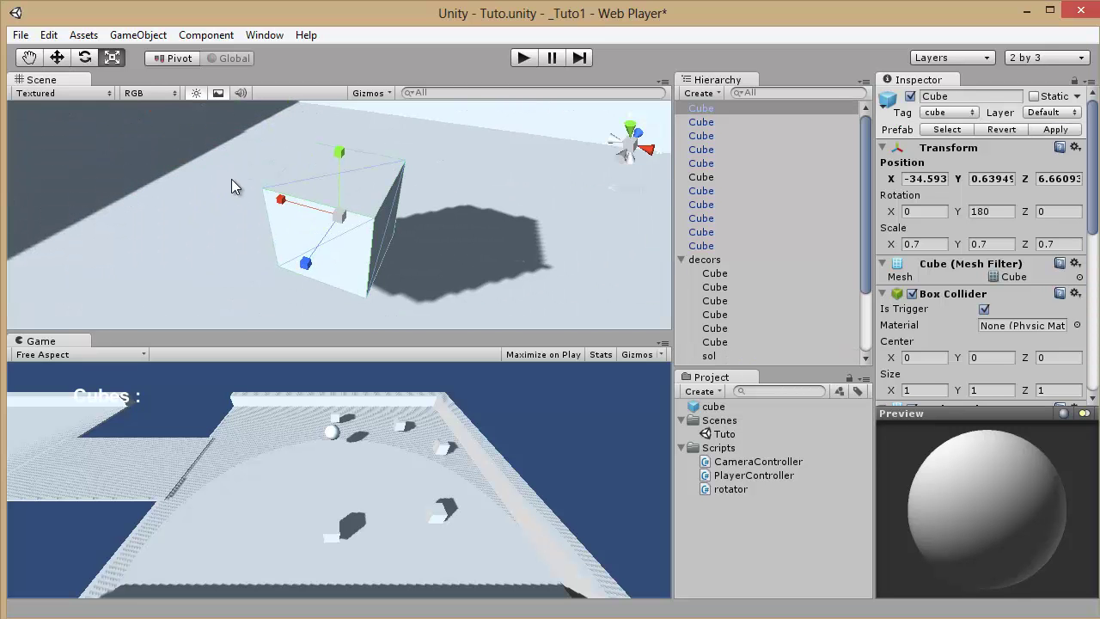
# Examine both platforms from the Back, Right and Top axis views and return to an angled perspective view.
pyautogui.scroll(-10, 231, 179)
pyautogui.moveTo(435, 242); pyautogui.dragTo(343, 172, button='middle')
pyautogui.scroll(5, 343, 214)
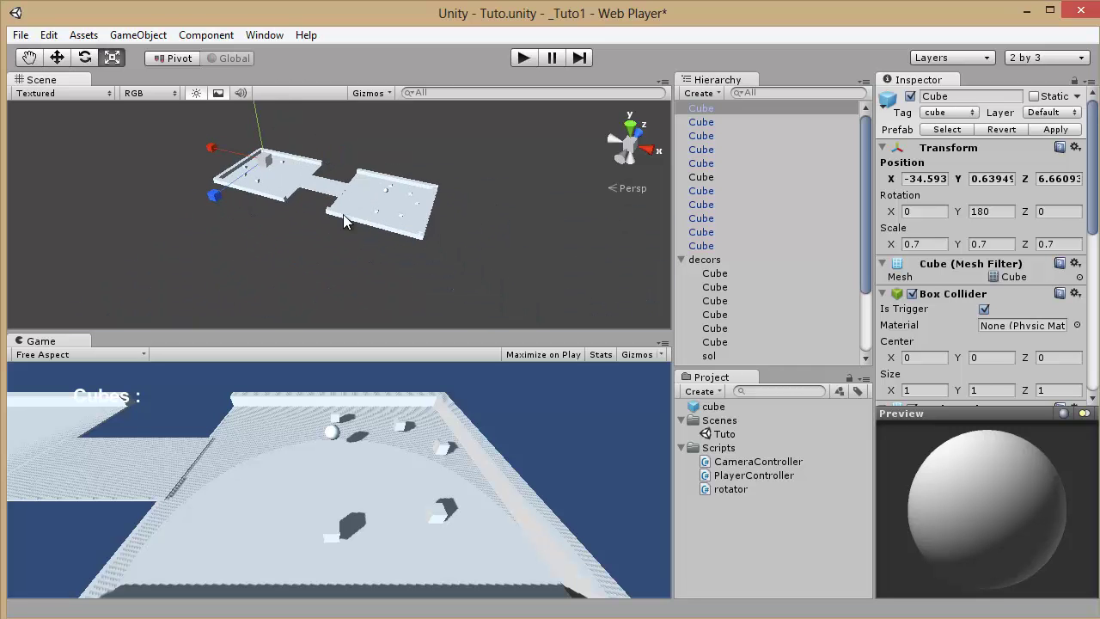
pyautogui.moveTo(340, 209); pyautogui.dragTo(384, 253, button='middle')
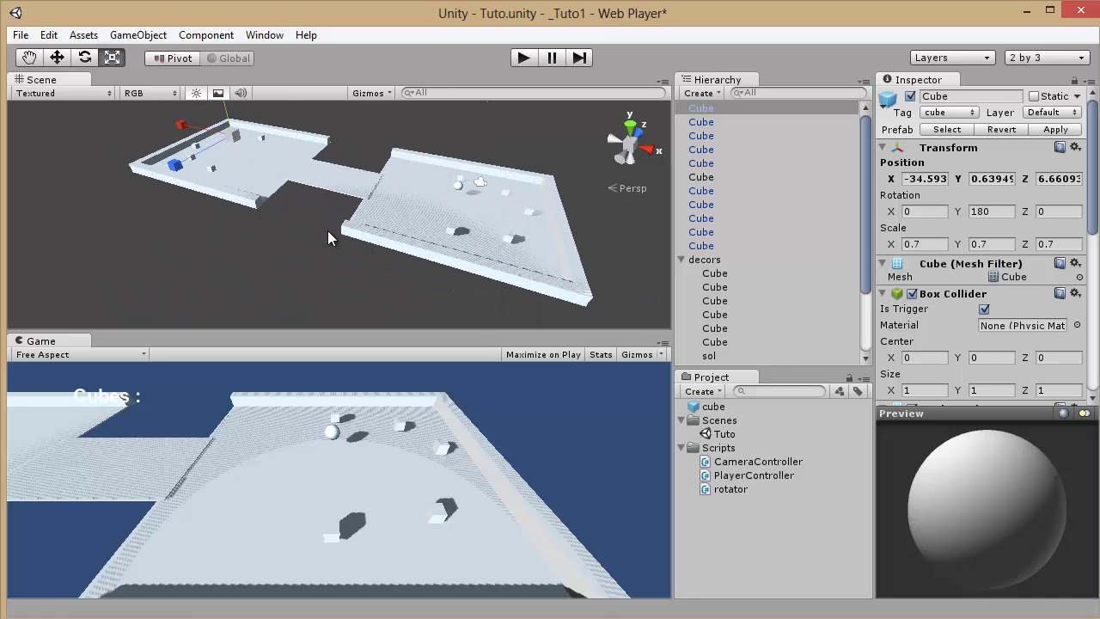
pyautogui.click(622, 162)
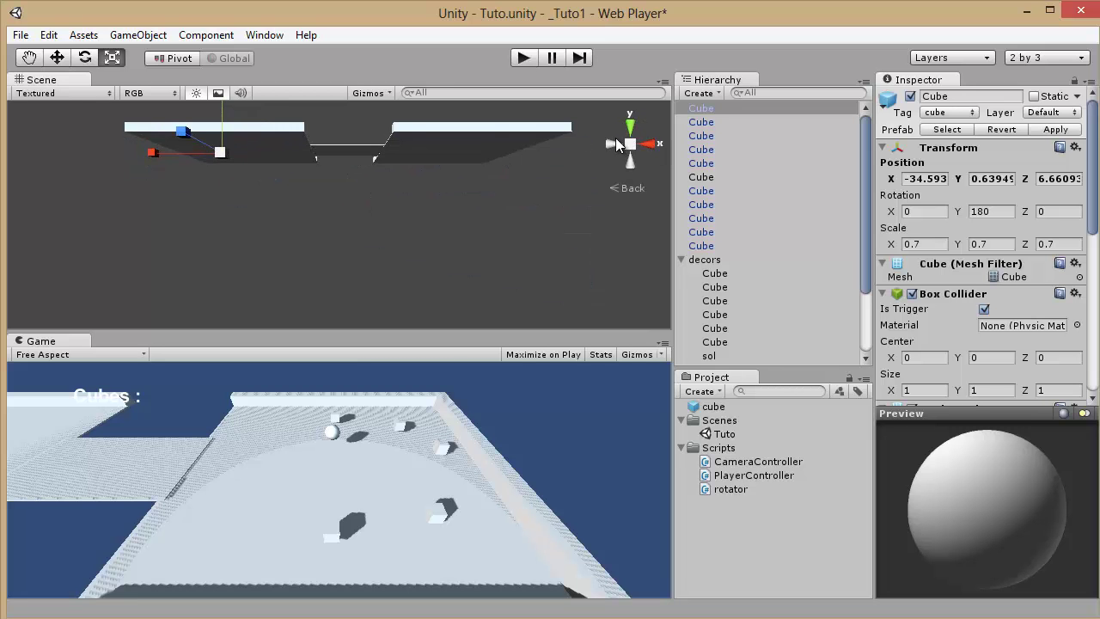
pyautogui.click(617, 144)
pyautogui.click(629, 140)
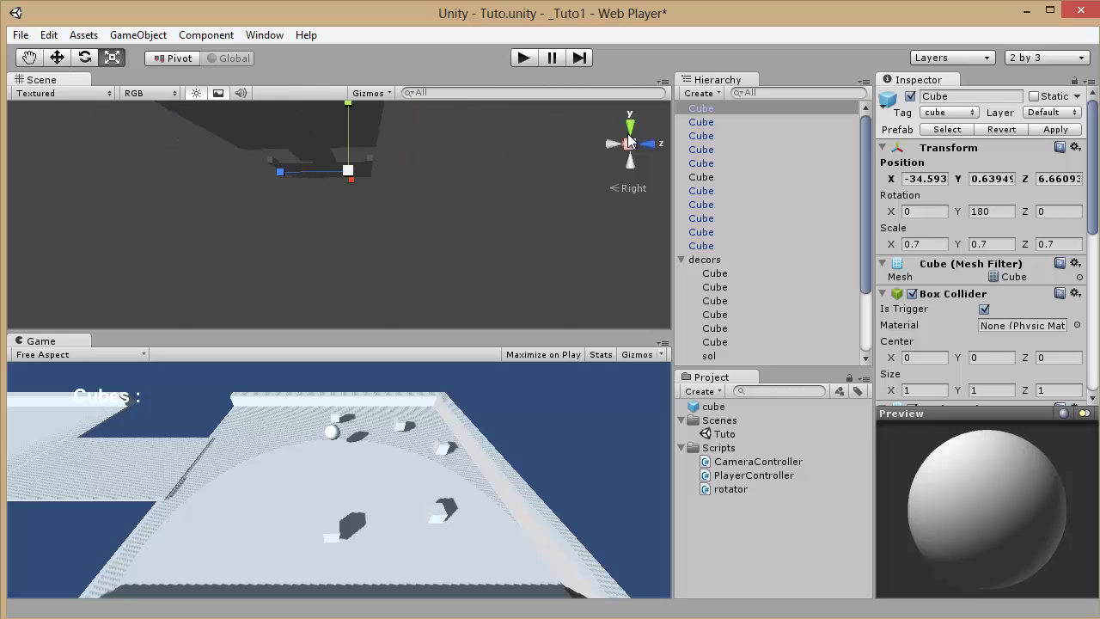
pyautogui.click(630, 133)
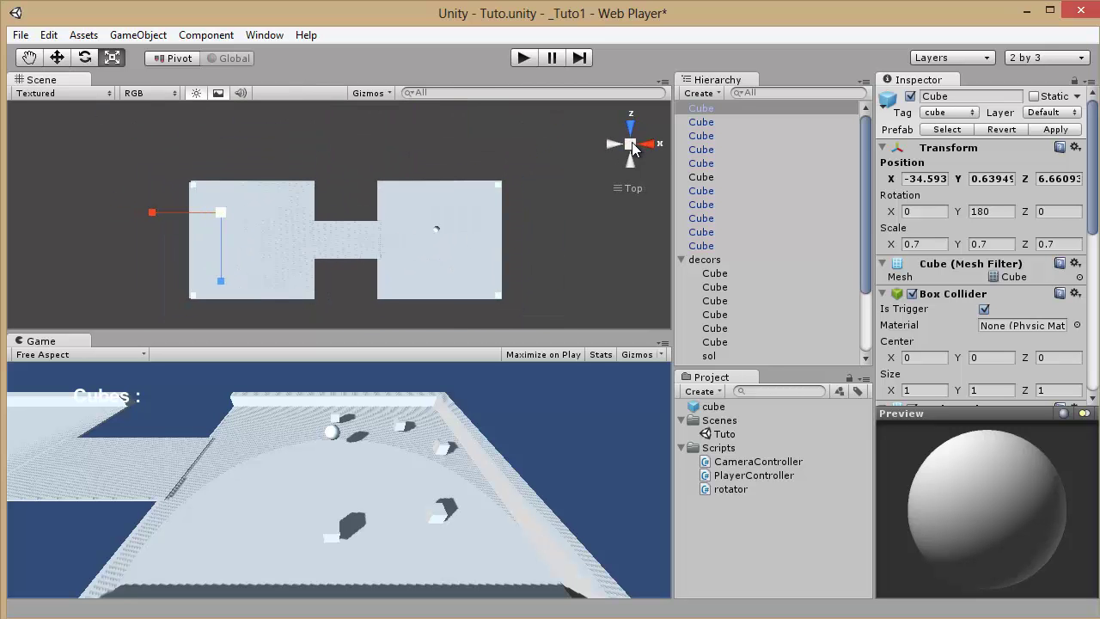
pyautogui.keyDown('alt'); pyautogui.moveTo(632, 146); pyautogui.dragTo(378, 166); pyautogui.keyUp('alt')
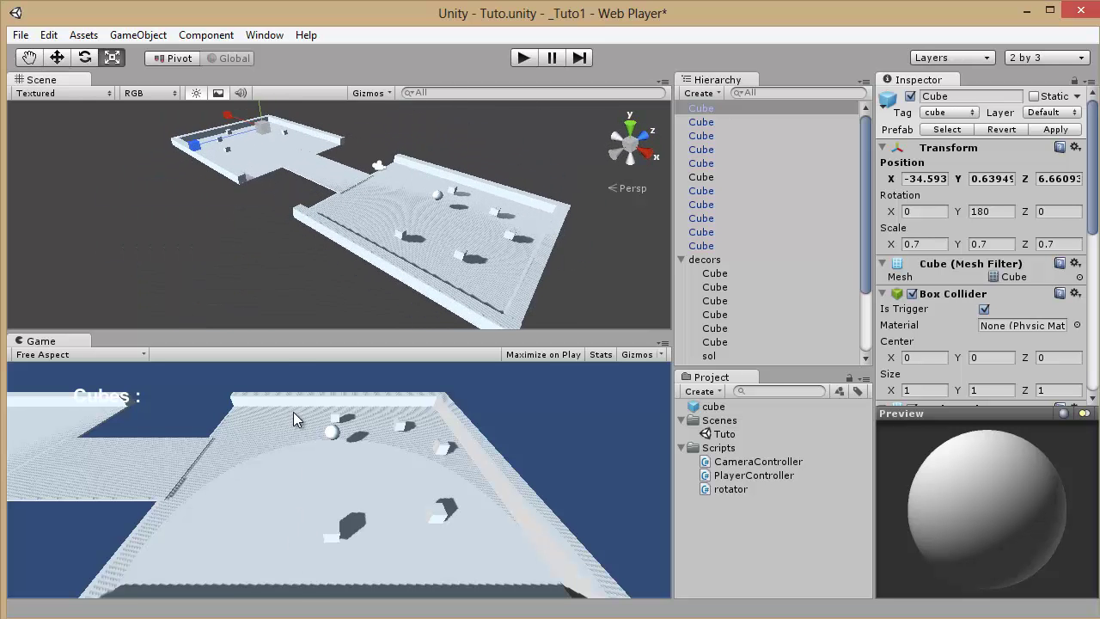
pyautogui.keyDown('alt'); pyautogui.moveTo(233, 278); pyautogui.dragTo(251, 122); pyautogui.keyUp('alt')
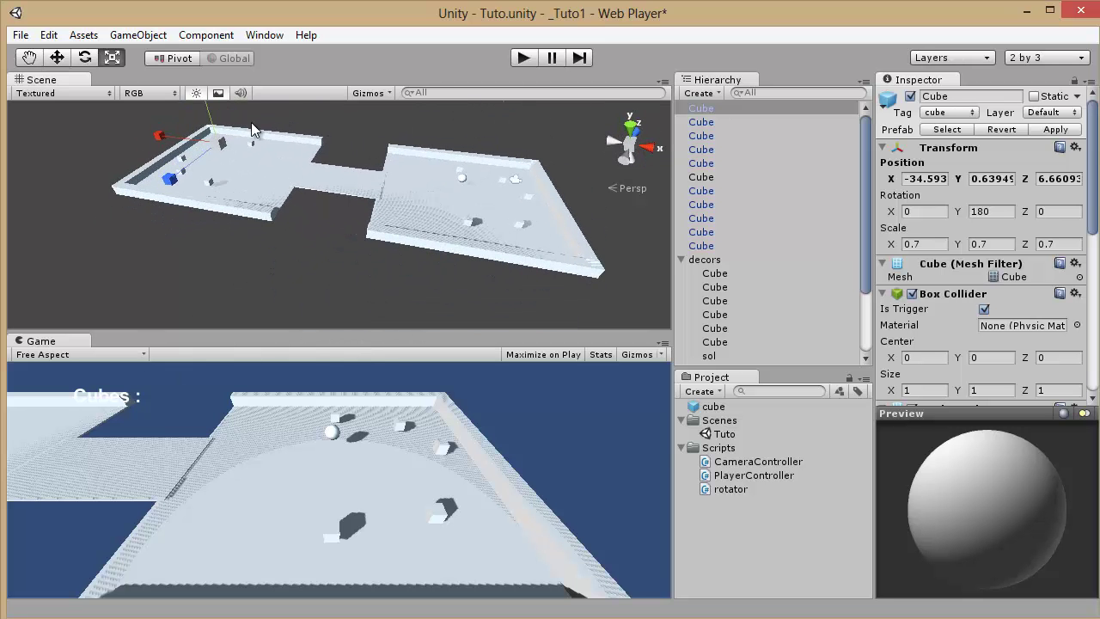
# Import the Water (Basic) standard package with all of its items into the project.
pyautogui.click(19, 35)
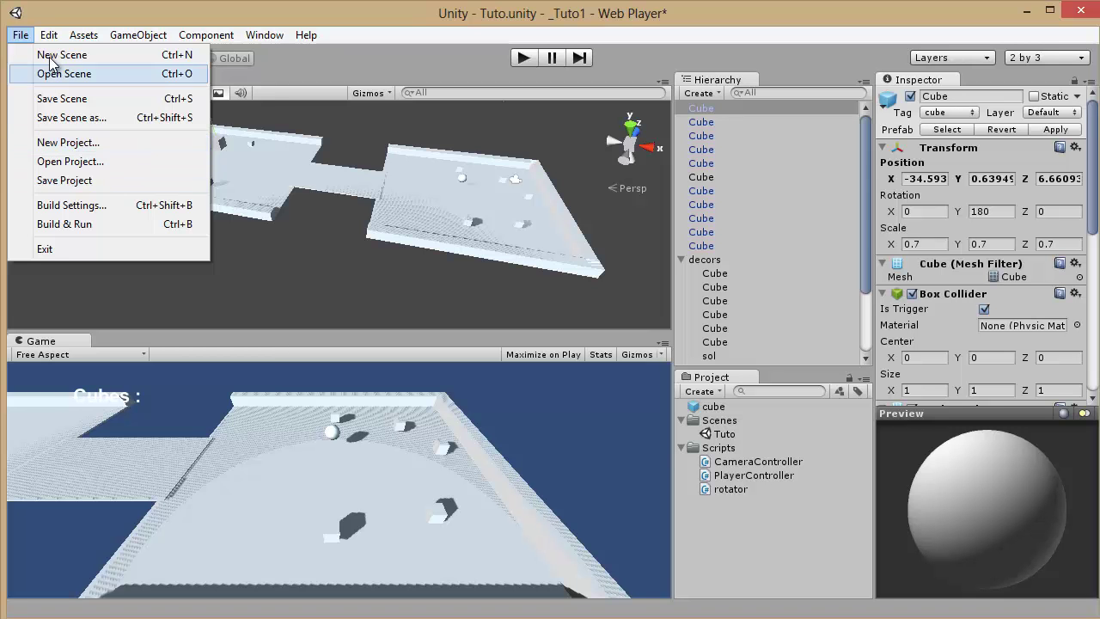
pyautogui.moveTo(47, 38)
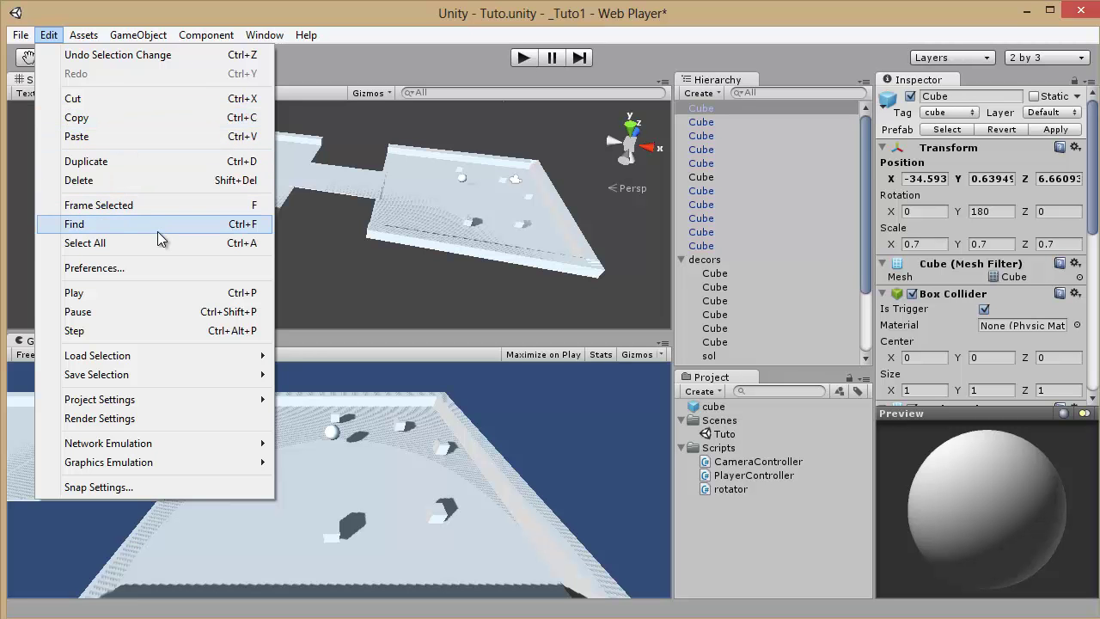
pyautogui.moveTo(84, 34)
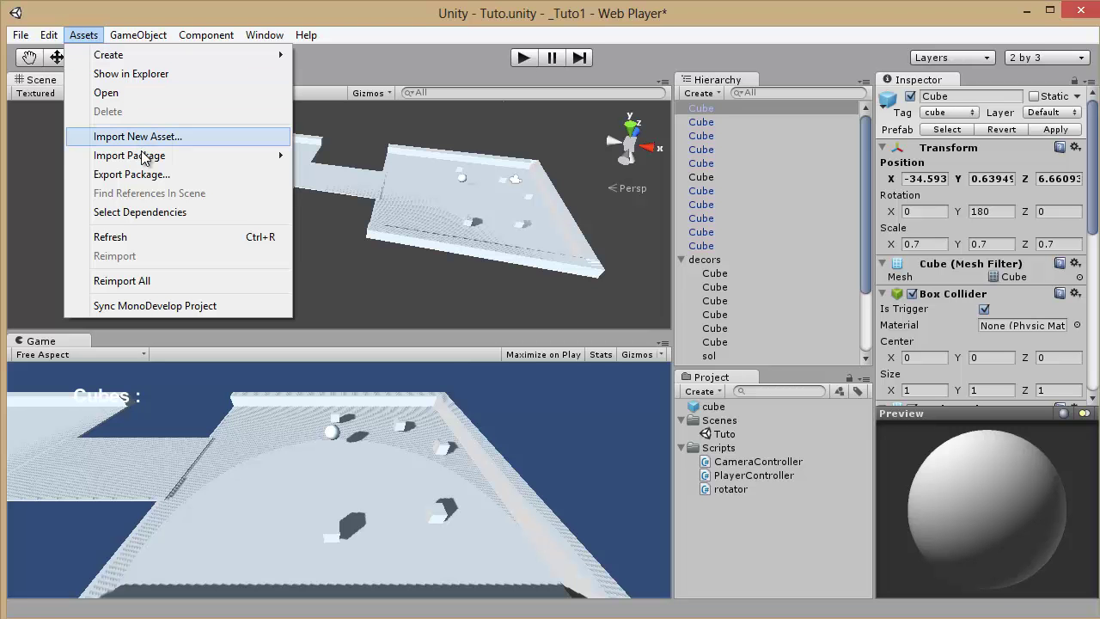
pyautogui.moveTo(144, 156)
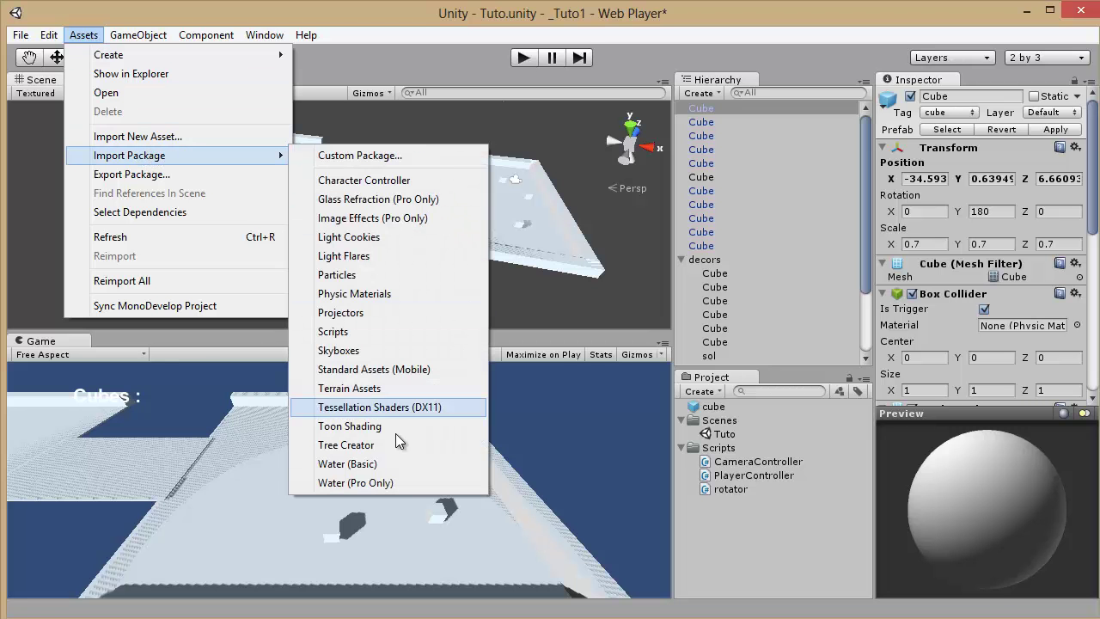
pyautogui.click(360, 469)
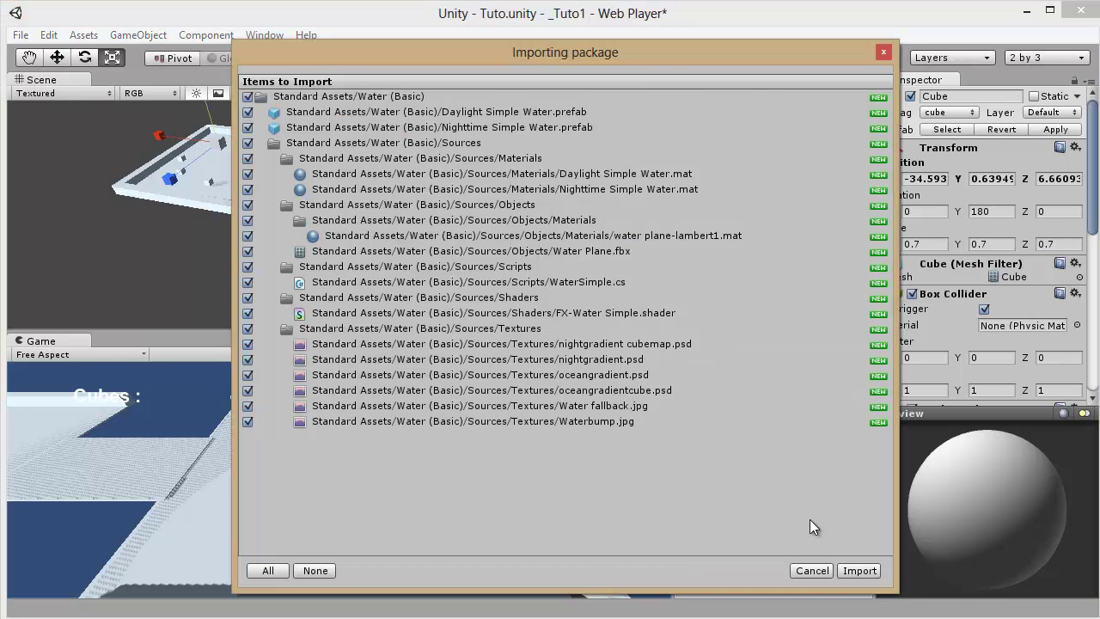
pyautogui.click(859, 570)
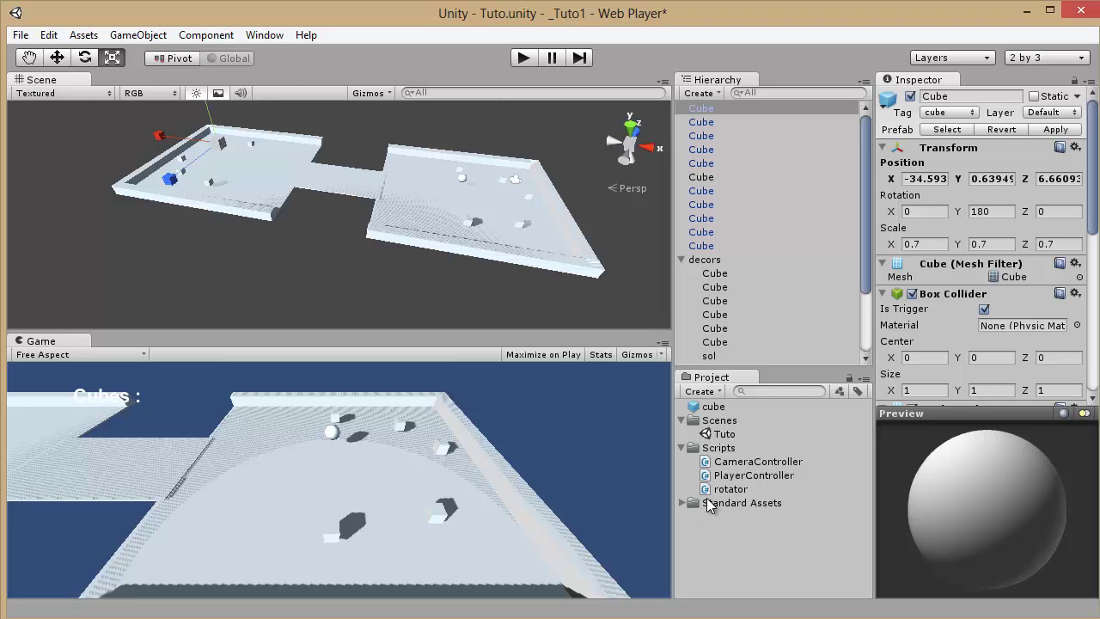
# Place the Daylight Simple Water prefab around the platforms, enlarged to about 89 by 89, and lower it to about Y -2.9.
pyautogui.click(683, 502)
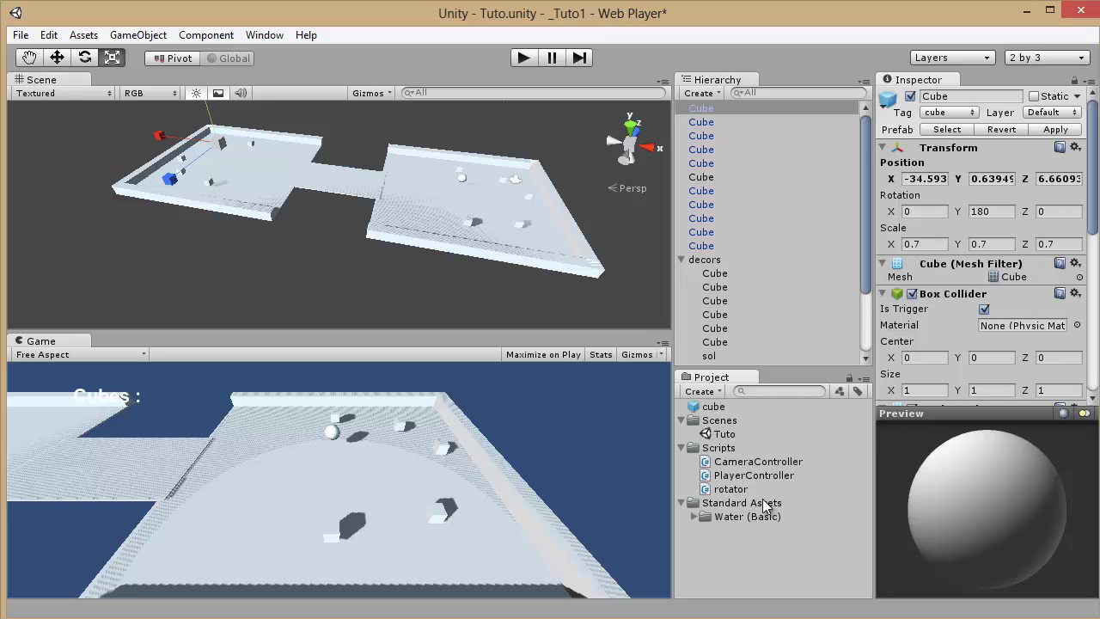
pyautogui.click(694, 517)
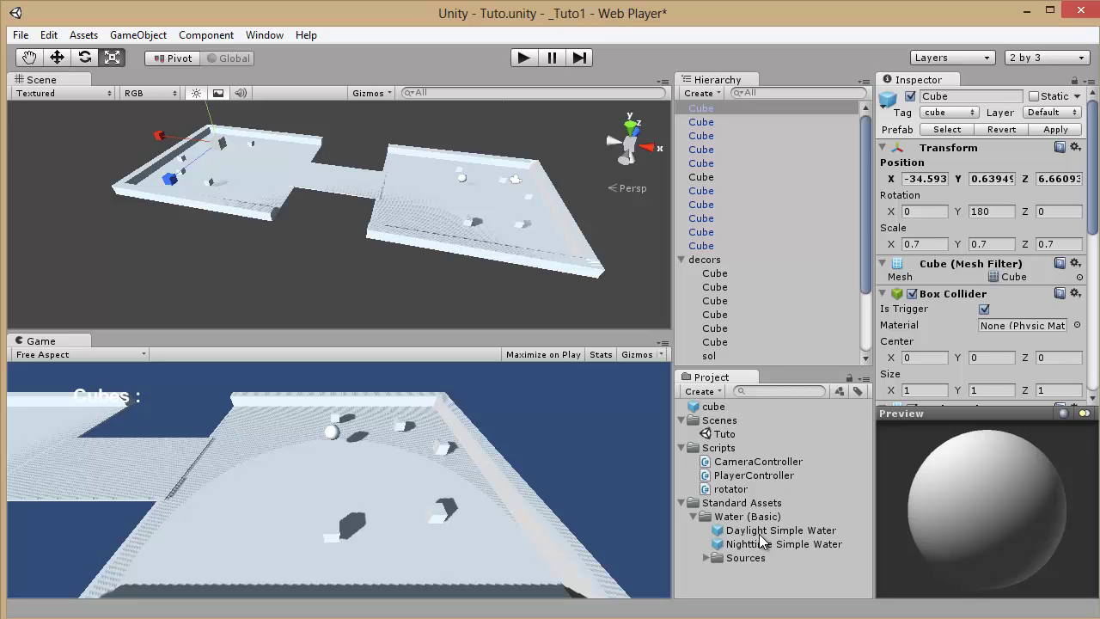
pyautogui.moveTo(758, 533); pyautogui.dragTo(56, 57)
pyautogui.click(55, 57)
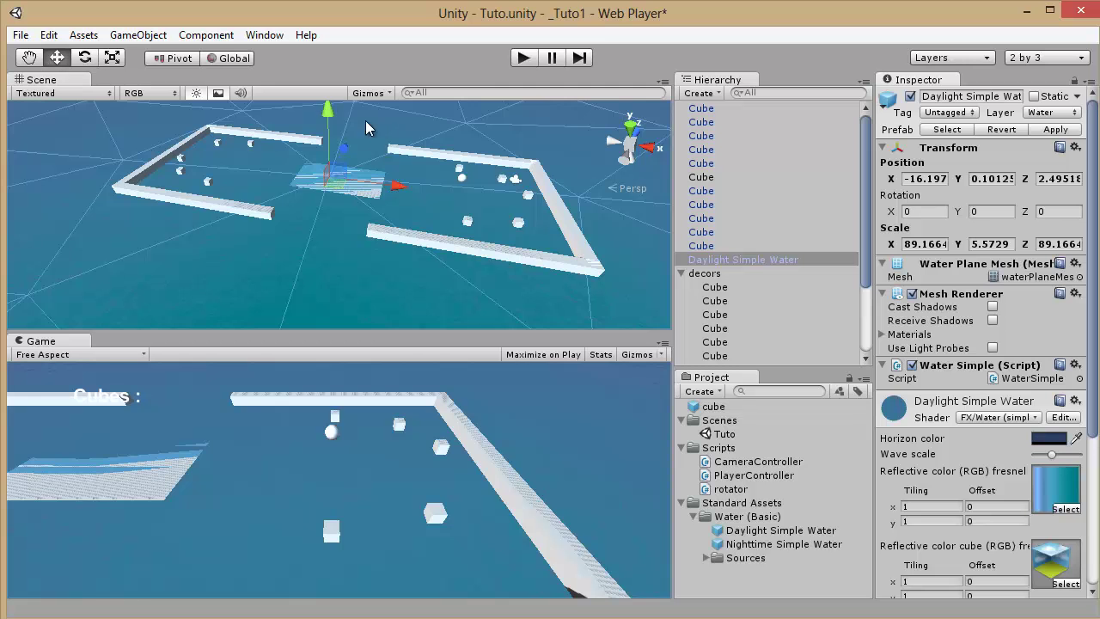
pyautogui.moveTo(328, 116); pyautogui.dragTo(335, 178)
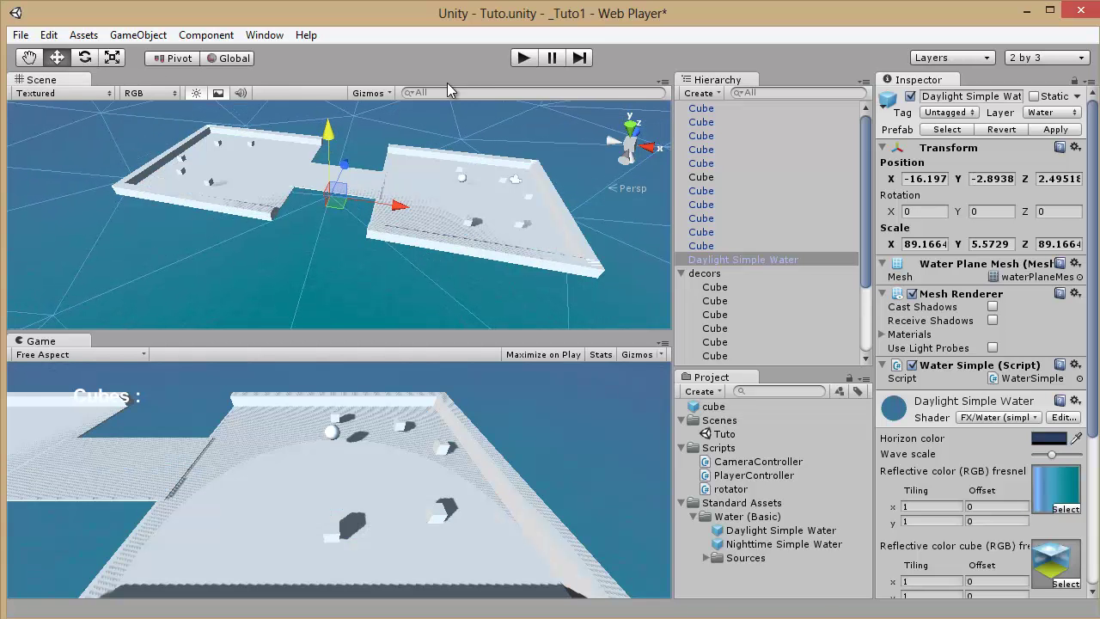
# Run the game with the water in place, roll the ball toward the bridge, and stop play mode.
pyautogui.click(519, 63)
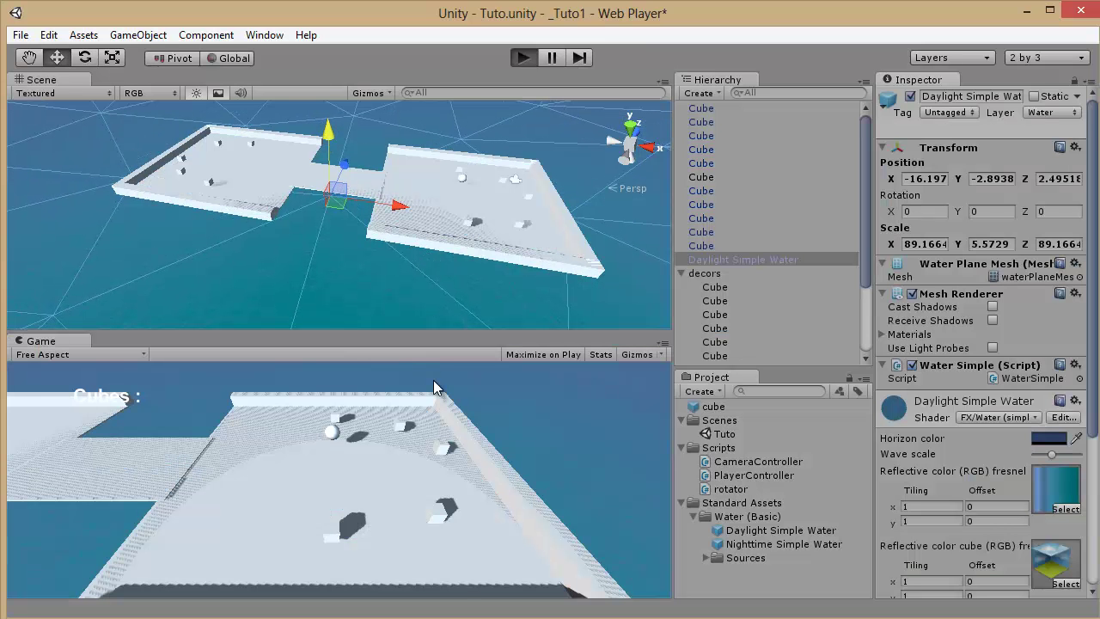
pyautogui.press('Left')
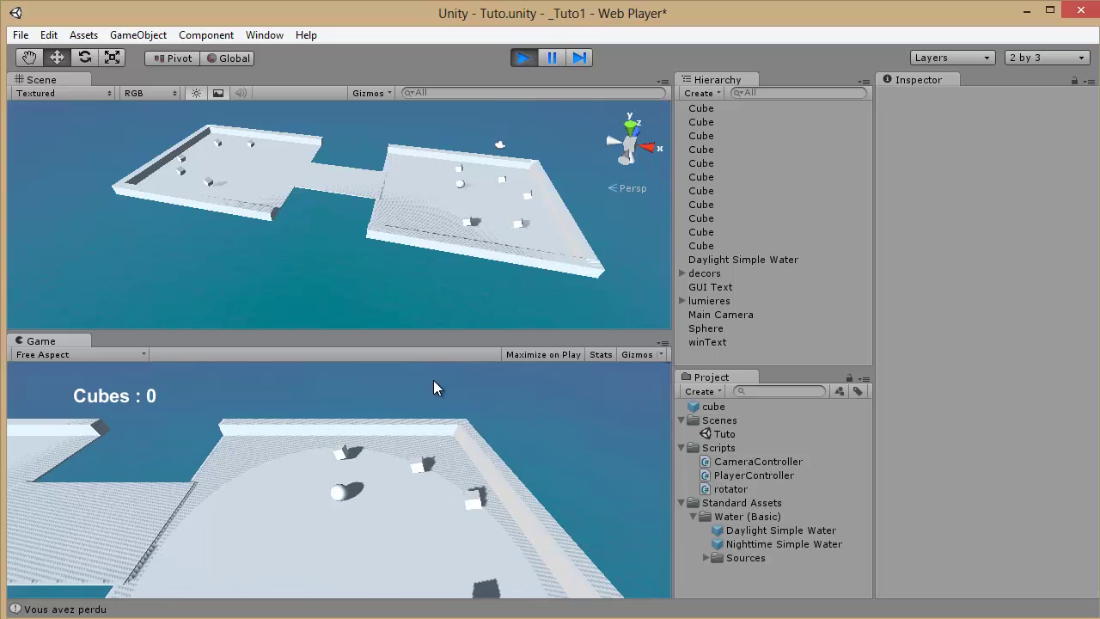
pyautogui.press('Left')
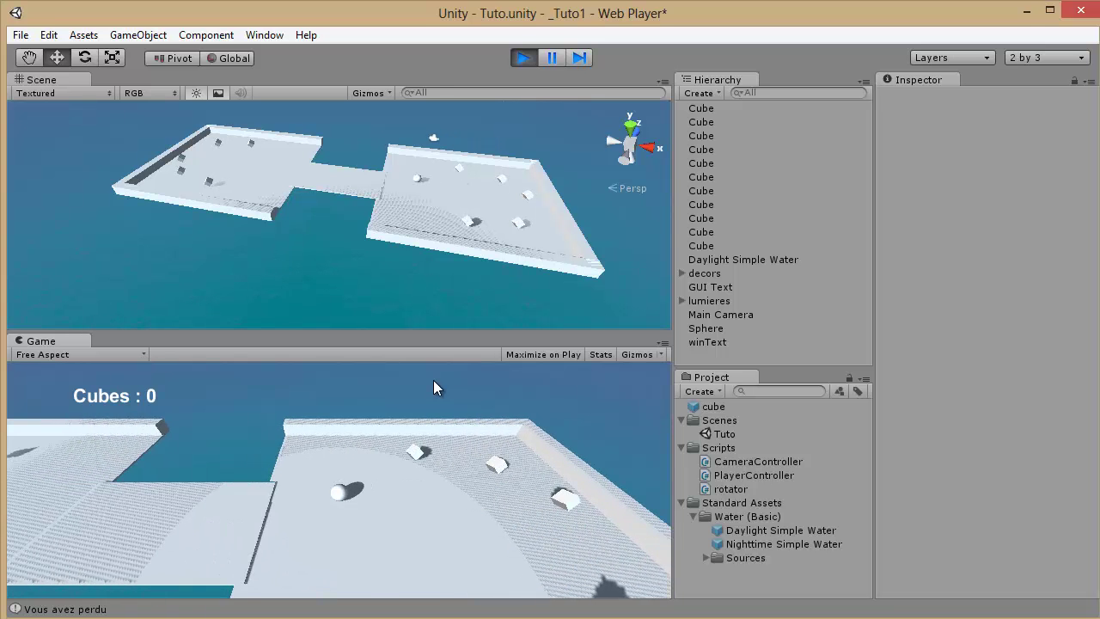
pyautogui.click(530, 56)
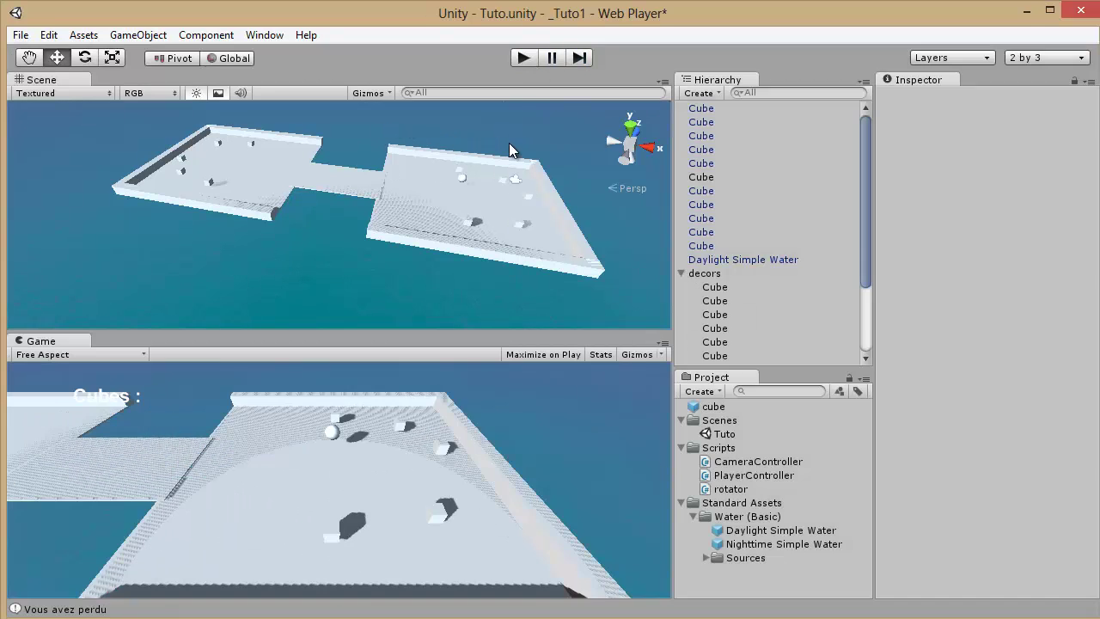
# Create a capsule game object and scale it uniformly to about 8.73.
pyautogui.click(100, 36)
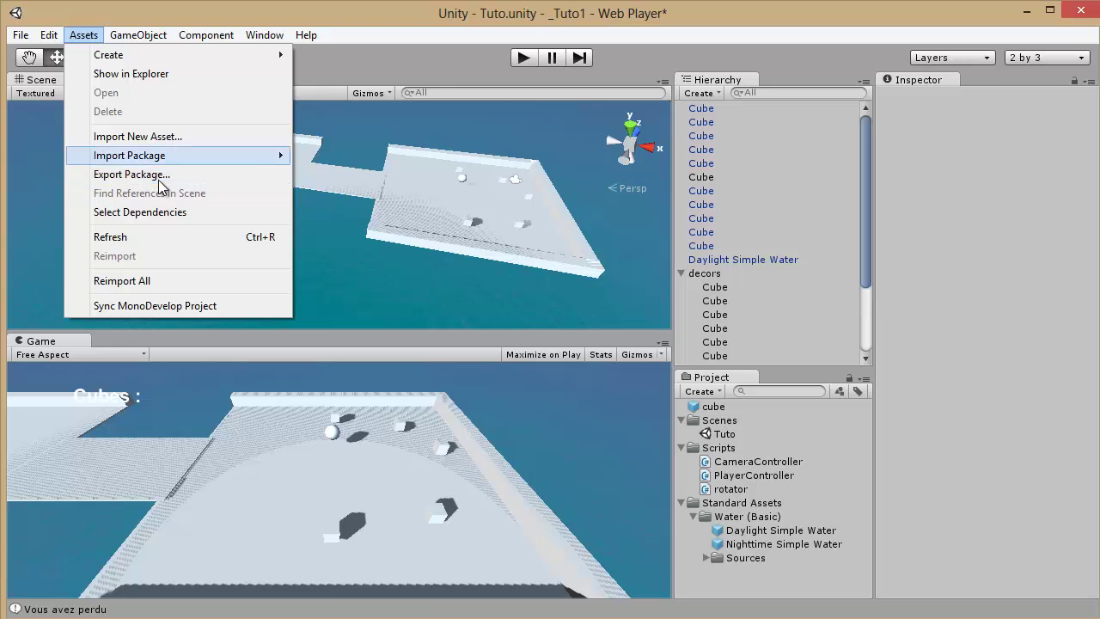
pyautogui.moveTo(148, 42)
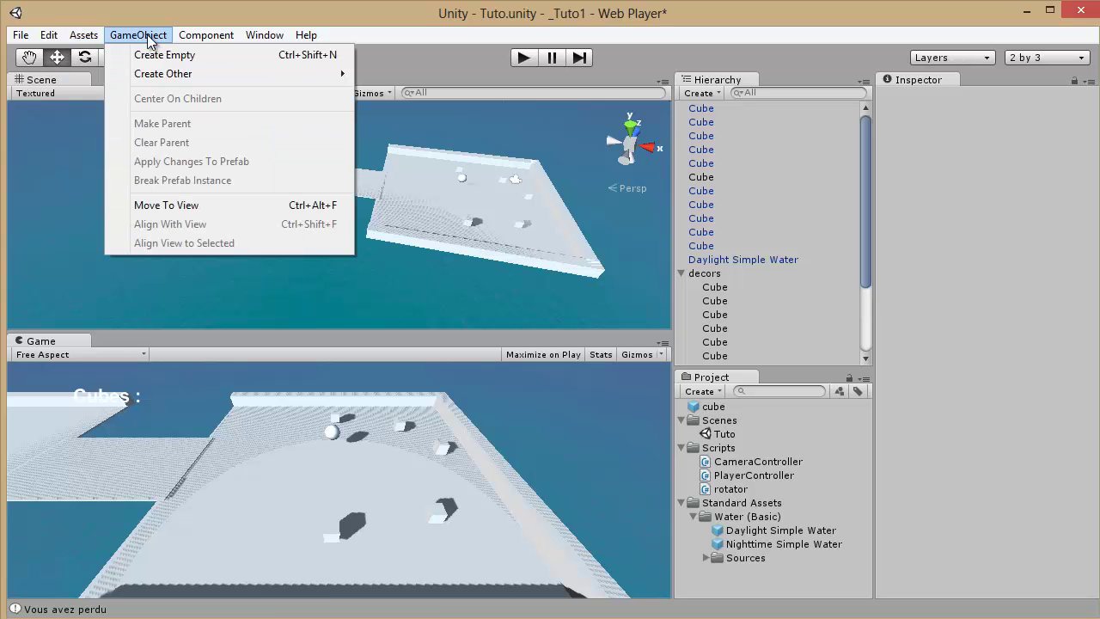
pyautogui.moveTo(153, 74)
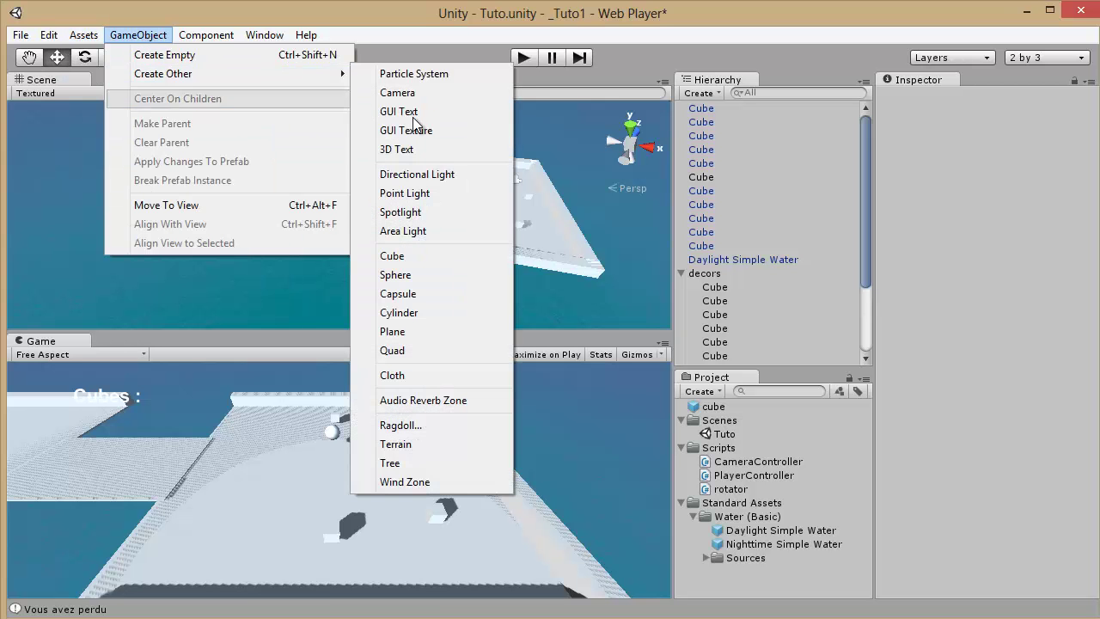
pyautogui.click(435, 291)
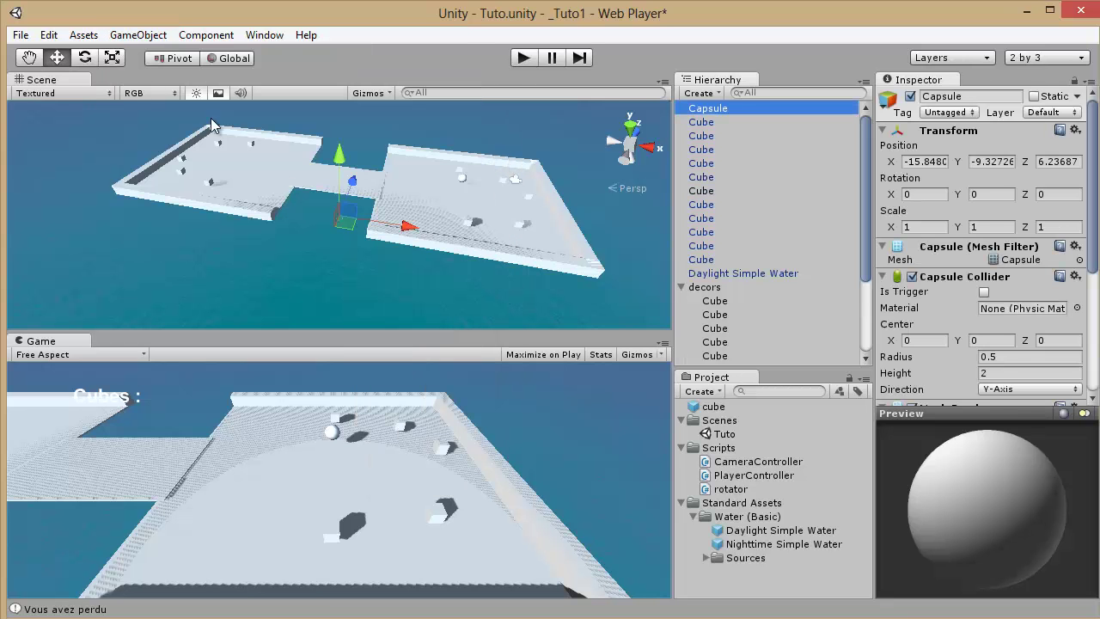
pyautogui.click(112, 58)
pyautogui.moveTo(343, 214); pyautogui.dragTo(534, 77)
pyautogui.scroll(-3, 405, 172)
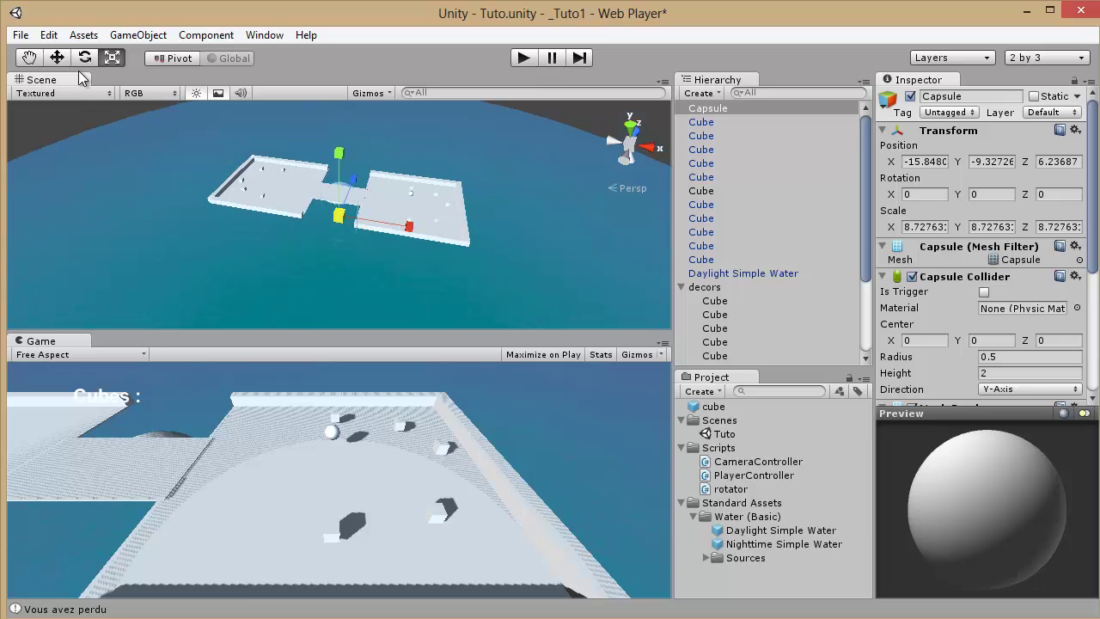
# Move the enlarged capsule and delete it from the scene.
pyautogui.press('w')
pyautogui.moveTo(343, 153); pyautogui.dragTo(409, 186)
pyautogui.press('Delete')
pyautogui.click(143, 35)
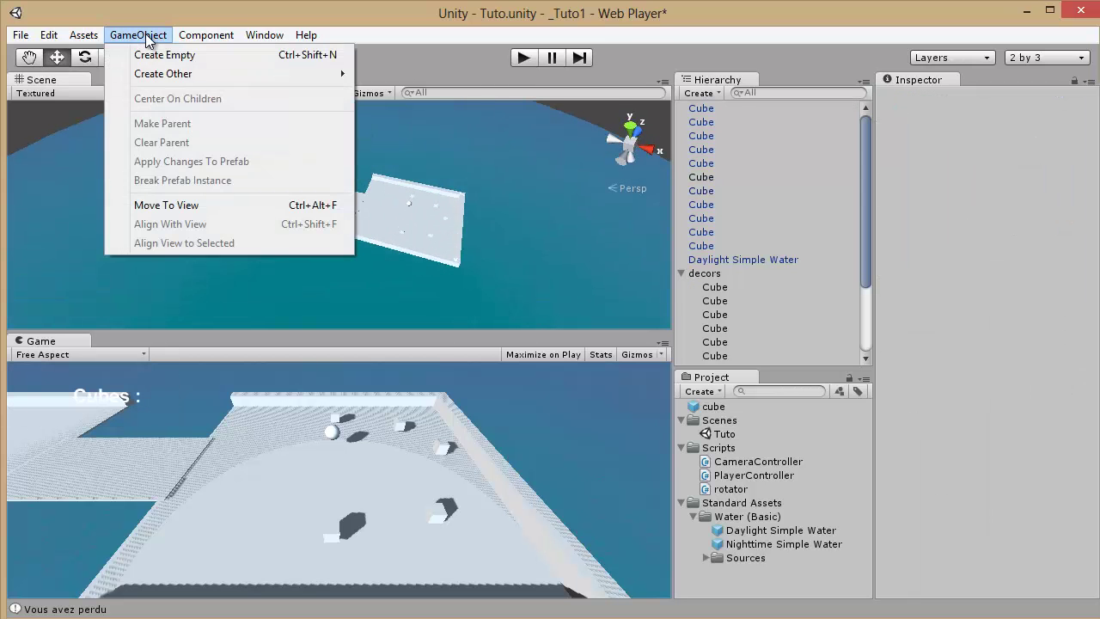
pyautogui.moveTo(190, 39)
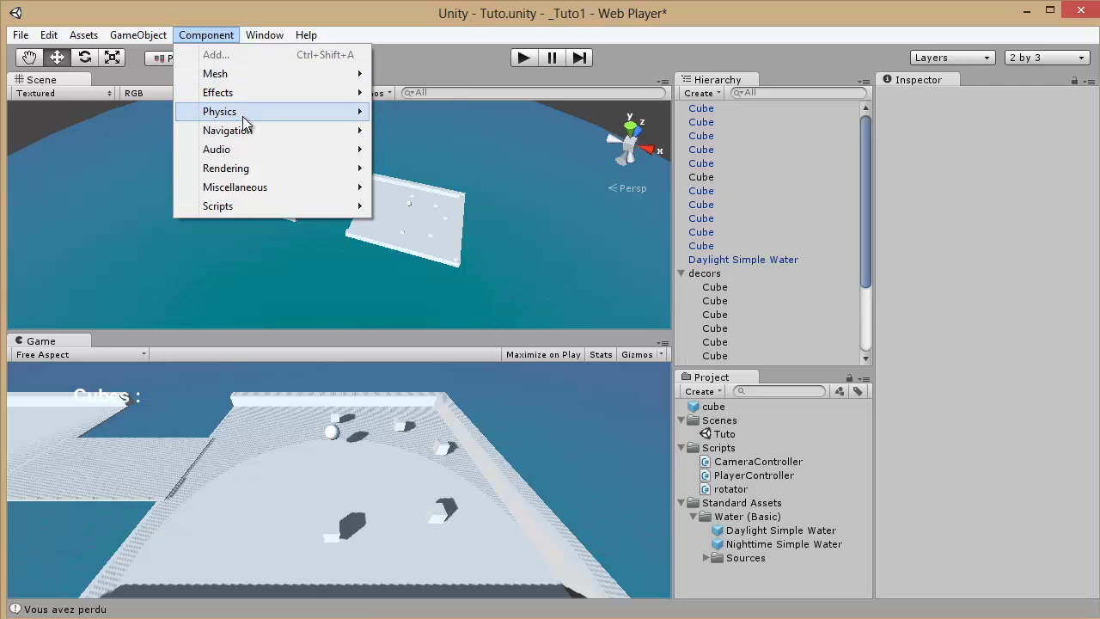
pyautogui.moveTo(252, 110)
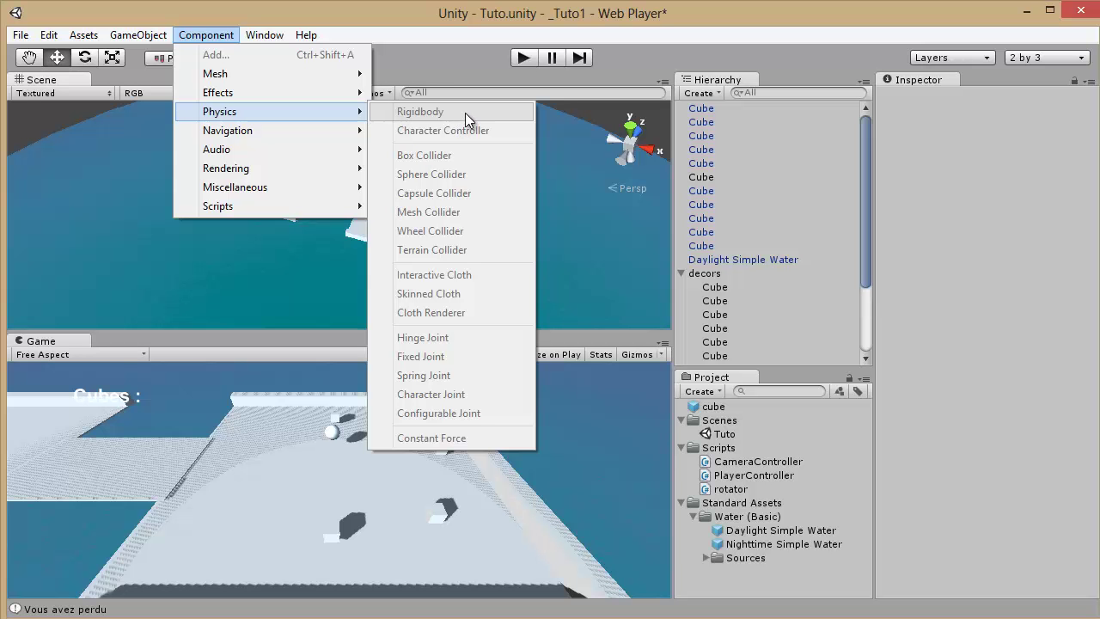
# Delete the Daylight Simple Water plane from the scene.
pyautogui.click(386, 228)
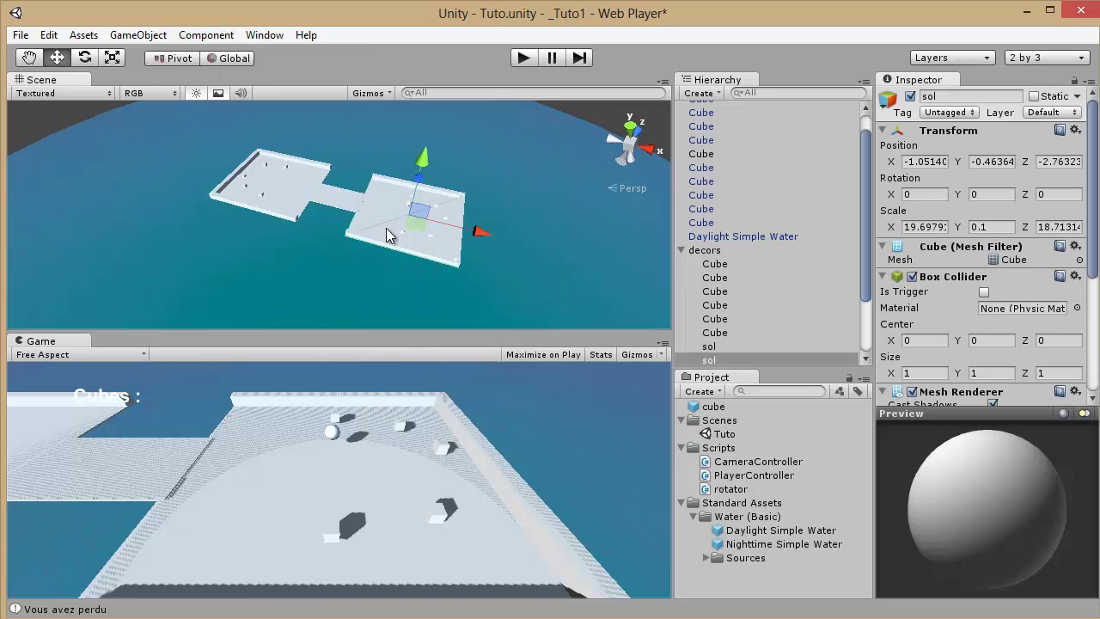
pyautogui.keyDown('alt'); pyautogui.moveTo(422, 240); pyautogui.dragTo(431, 257); pyautogui.keyUp('alt')
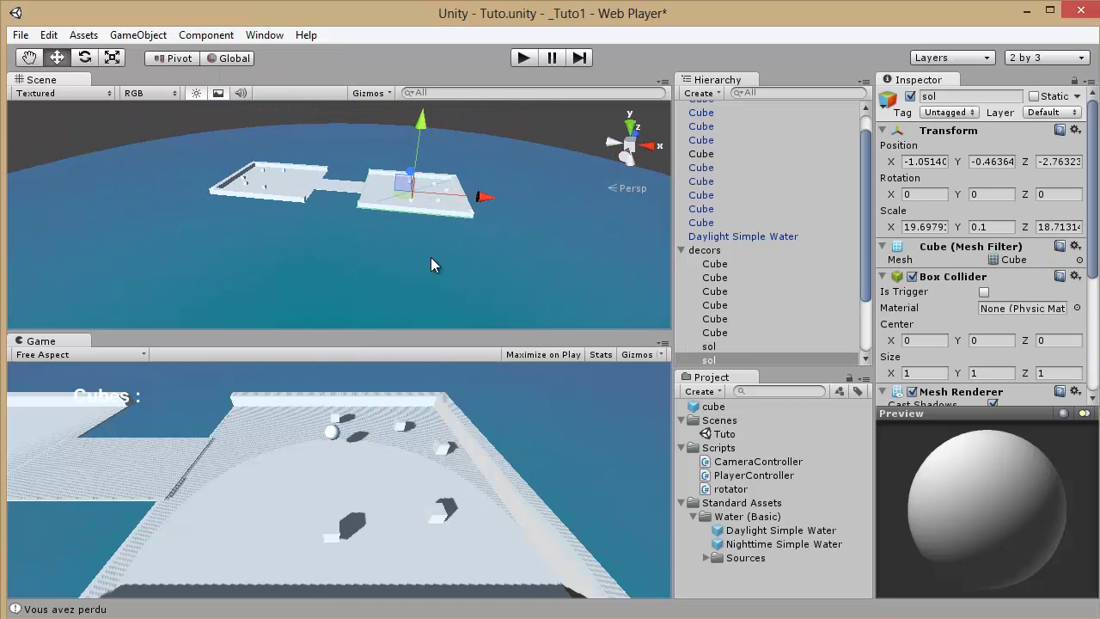
pyautogui.click(431, 258)
pyautogui.press('Delete')
pyautogui.keyDown('alt'); pyautogui.moveTo(509, 249); pyautogui.dragTo(384, 223); pyautogui.keyUp('alt')
# Add a Rigidbody component to the sol floor of the ball's platform and test it briefly in play mode.
pyautogui.click(197, 34)
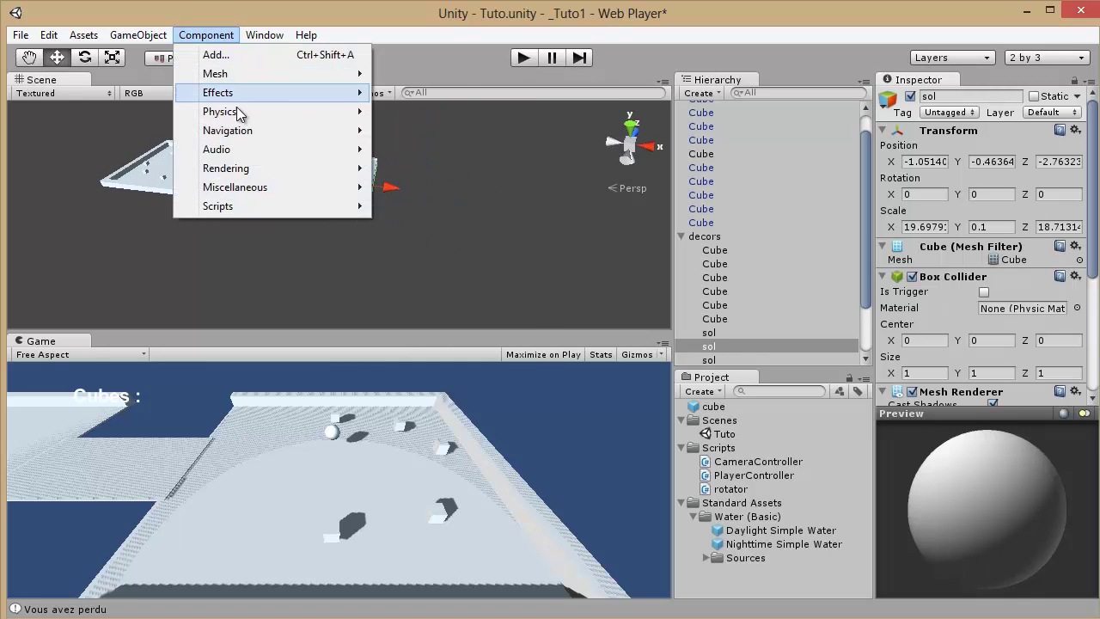
pyautogui.moveTo(225, 112)
pyautogui.click(413, 112)
pyautogui.click(521, 62)
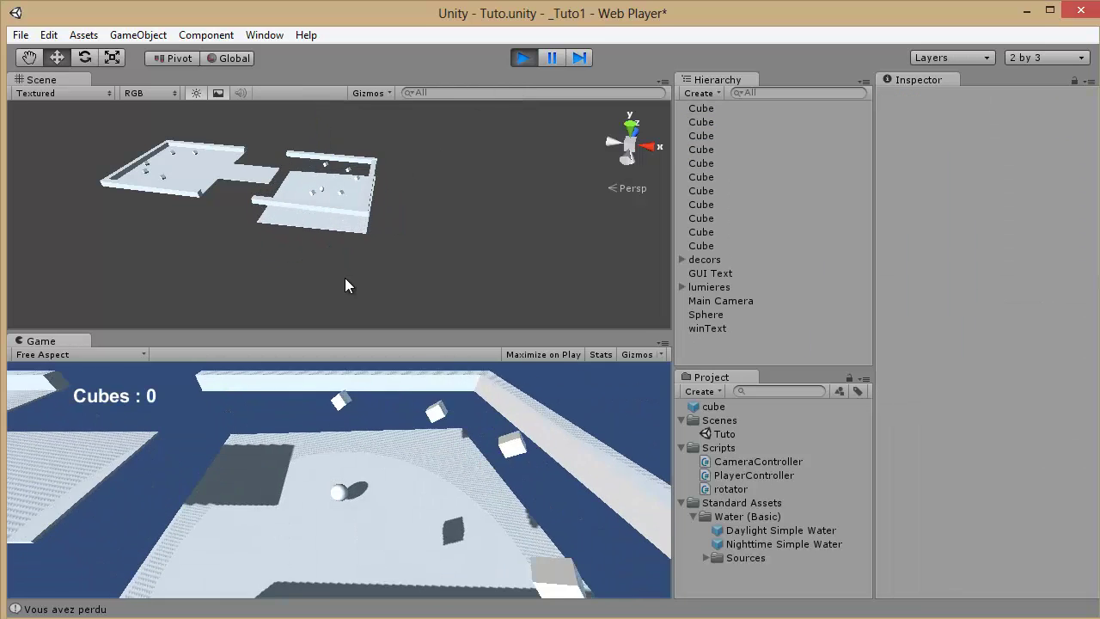
pyautogui.click(524, 58)
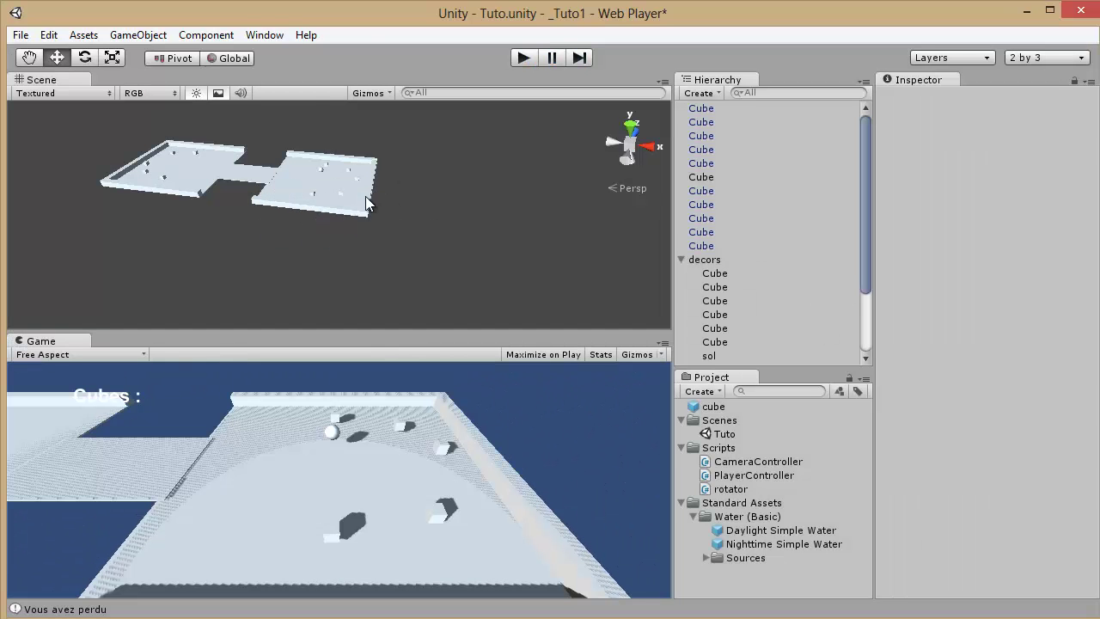
# Remove the Rigidbody component from the sol floor of the ball's platform and save the scene.
pyautogui.click(286, 192)
pyautogui.scroll(-5, 946, 249)
pyautogui.scroll(2, 957, 193)
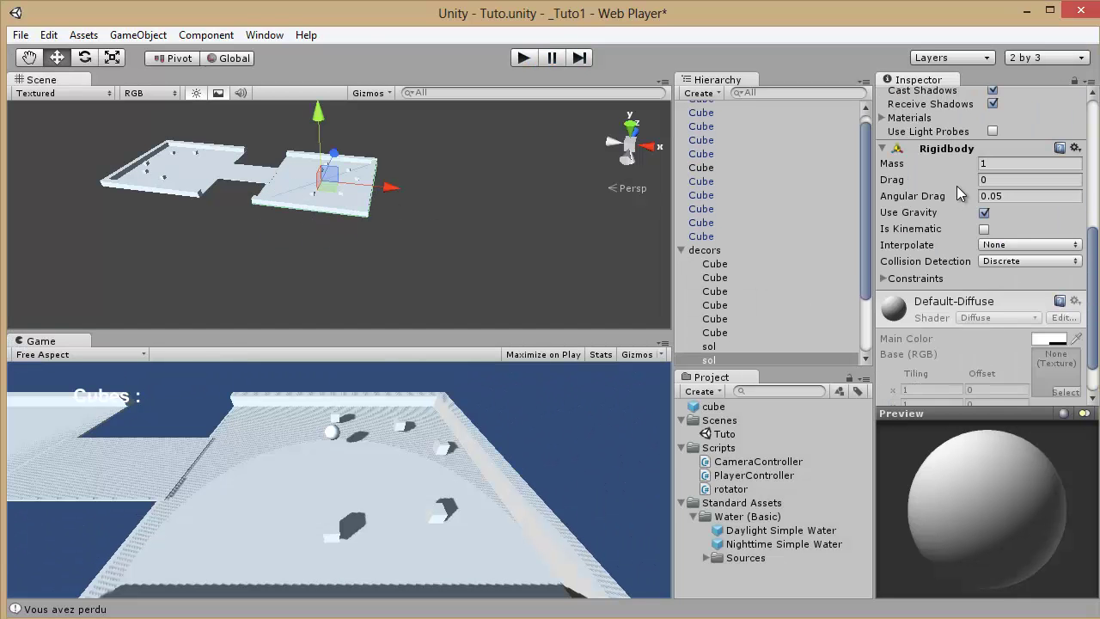
pyautogui.rightClick(961, 153)
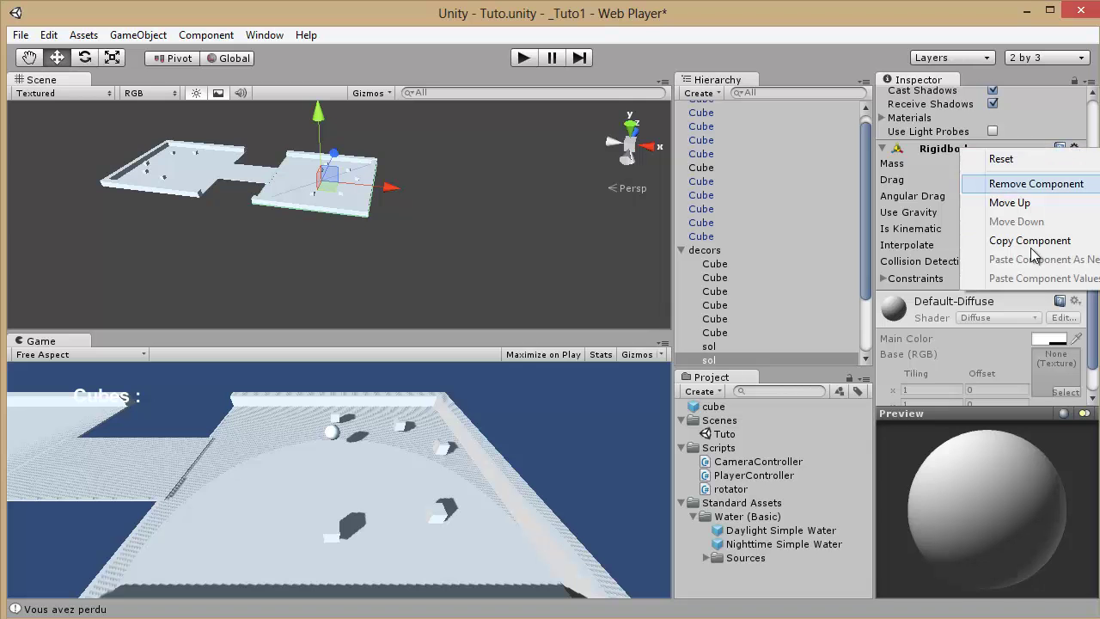
pyautogui.click(995, 183)
pyautogui.hotkey('ctrl', 's')
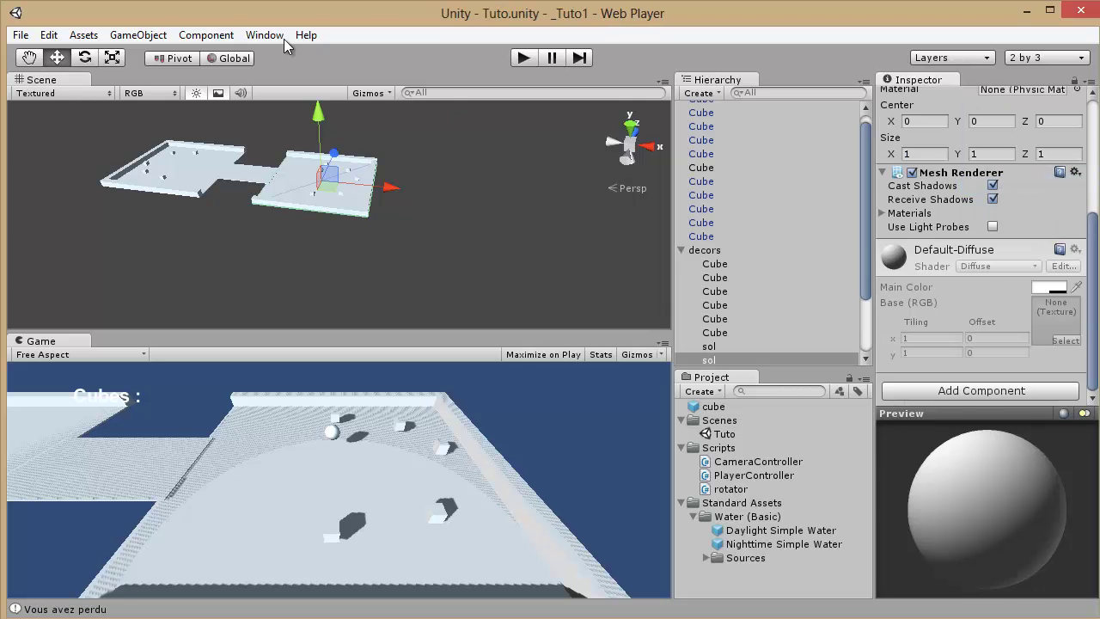
pyautogui.click(216, 36)
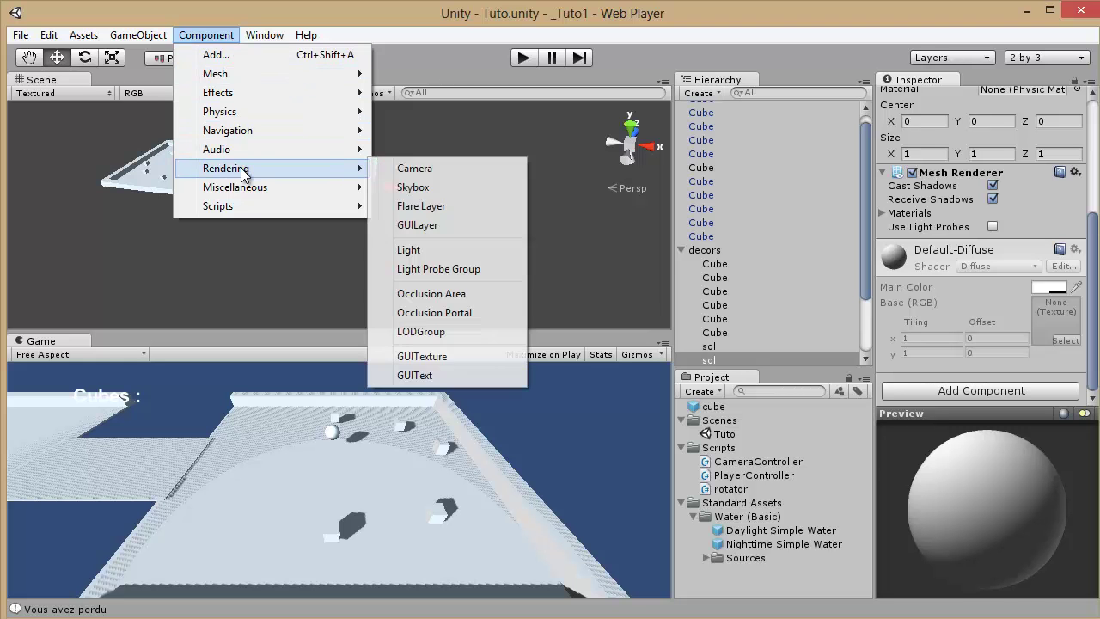
pyautogui.moveTo(252, 111)
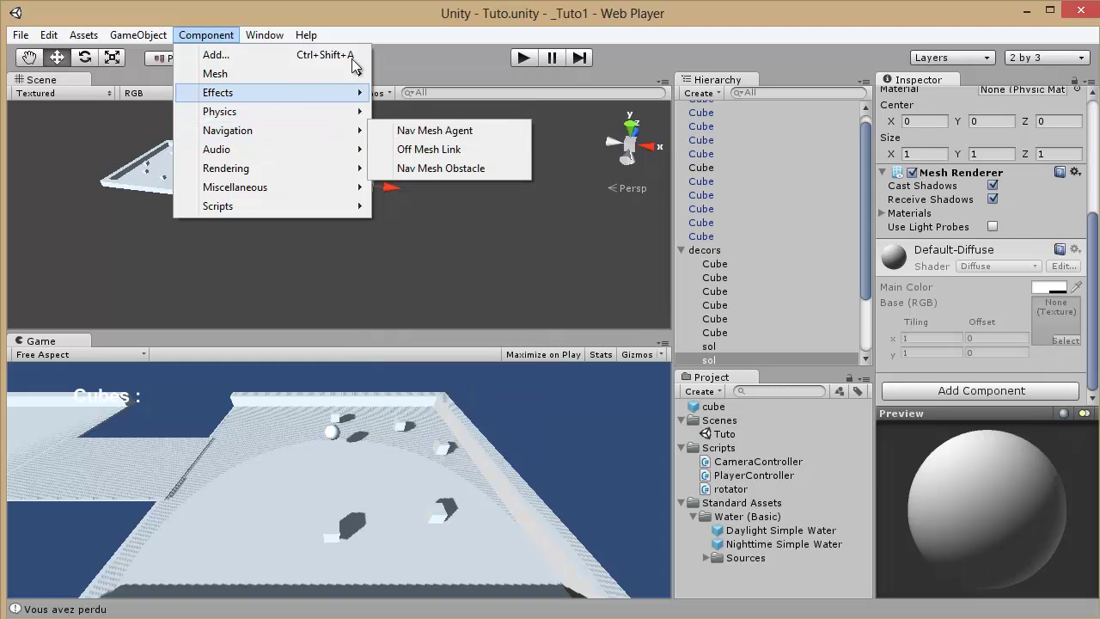
pyautogui.click(402, 10)
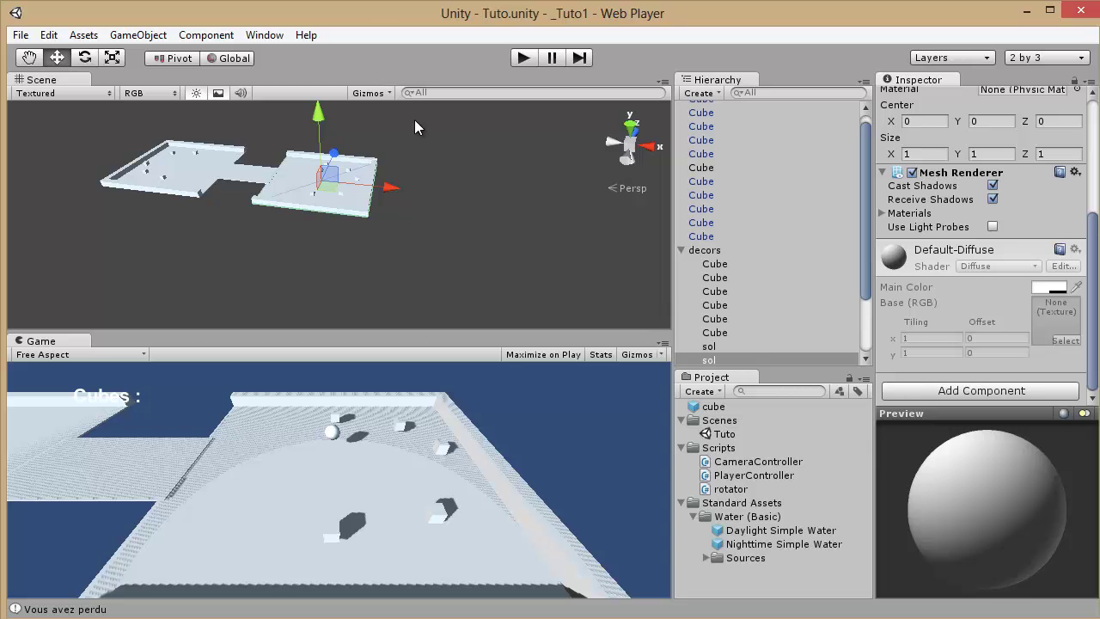
# View the ball's platform up close and clear the floor selection.
pyautogui.scroll(5, 277, 198)
pyautogui.moveTo(373, 255); pyautogui.dragTo(418, 296, button='middle')
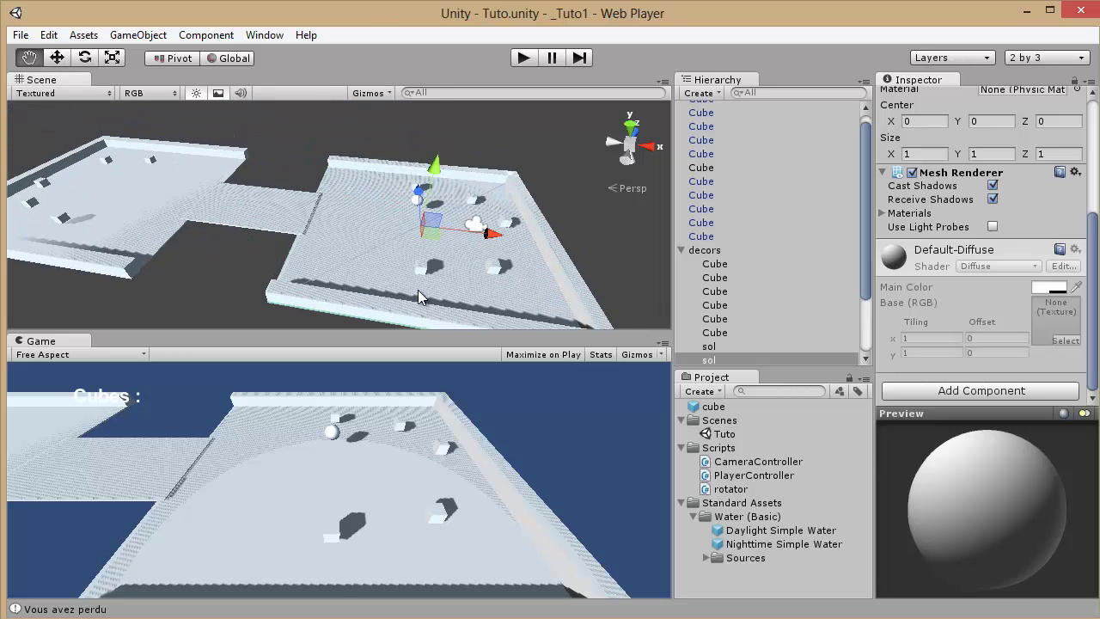
pyautogui.scroll(3, 397, 269)
pyautogui.click(431, 155)
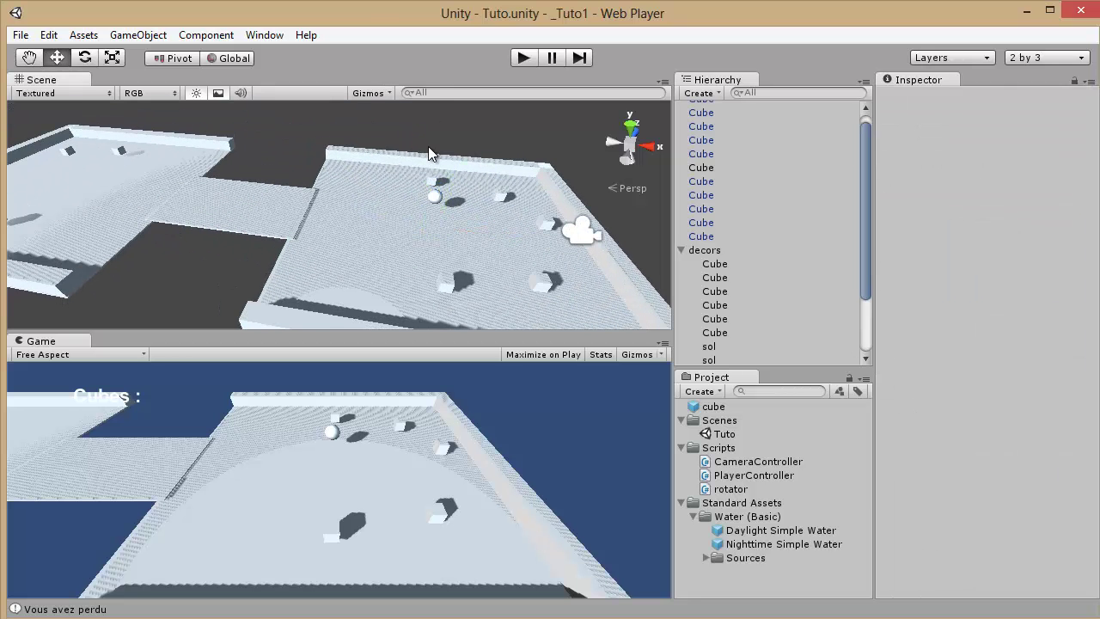
# Try to raise the sol floor of the bridge connecting the two platforms.
pyautogui.click(297, 220)
pyautogui.scroll(-4, 260, 213)
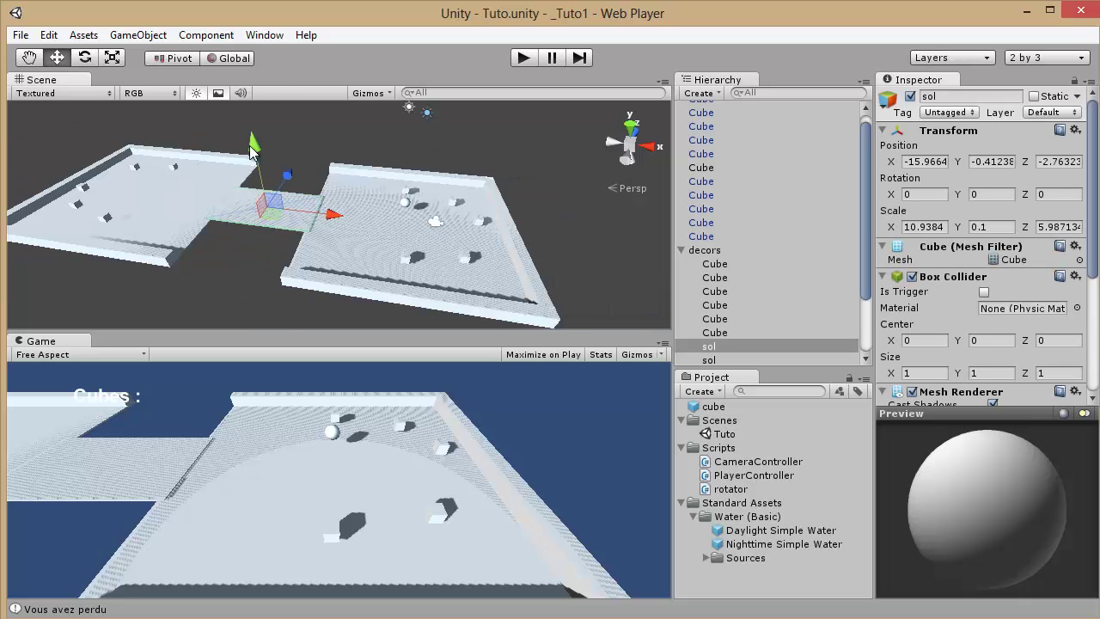
pyautogui.moveTo(252, 142); pyautogui.dragTo(338, 239)
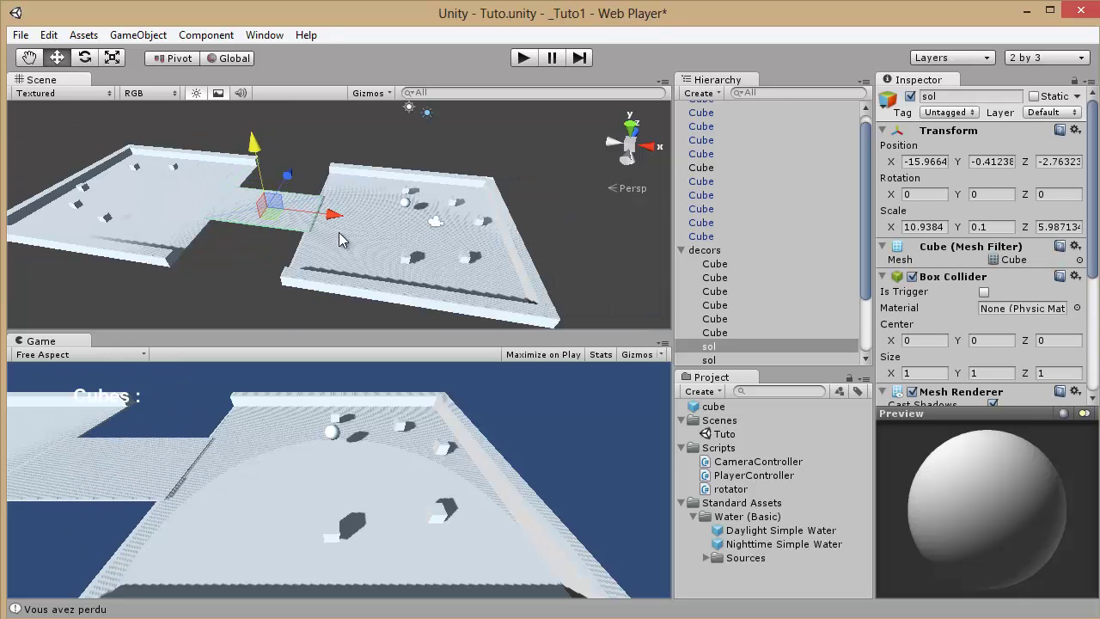
pyautogui.scroll(-2, 743, 258)
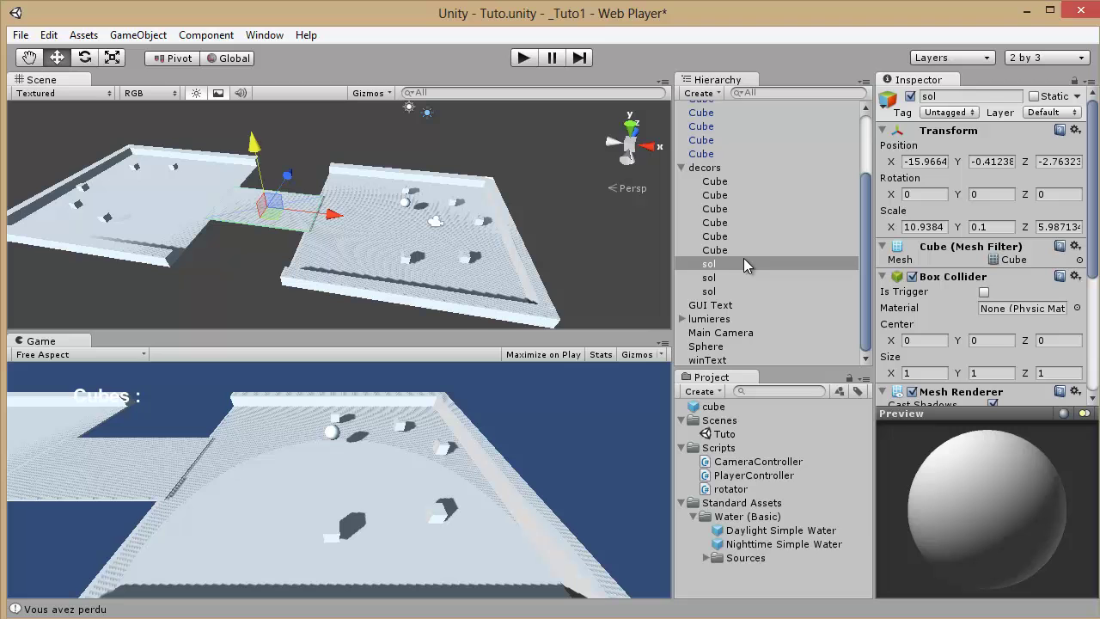
# Select the sol floors of both platforms together, try raising them above their walls, and undo the move.
pyautogui.click(373, 246)
pyautogui.keyDown('shift'); pyautogui.click(159, 211); pyautogui.keyUp('shift')
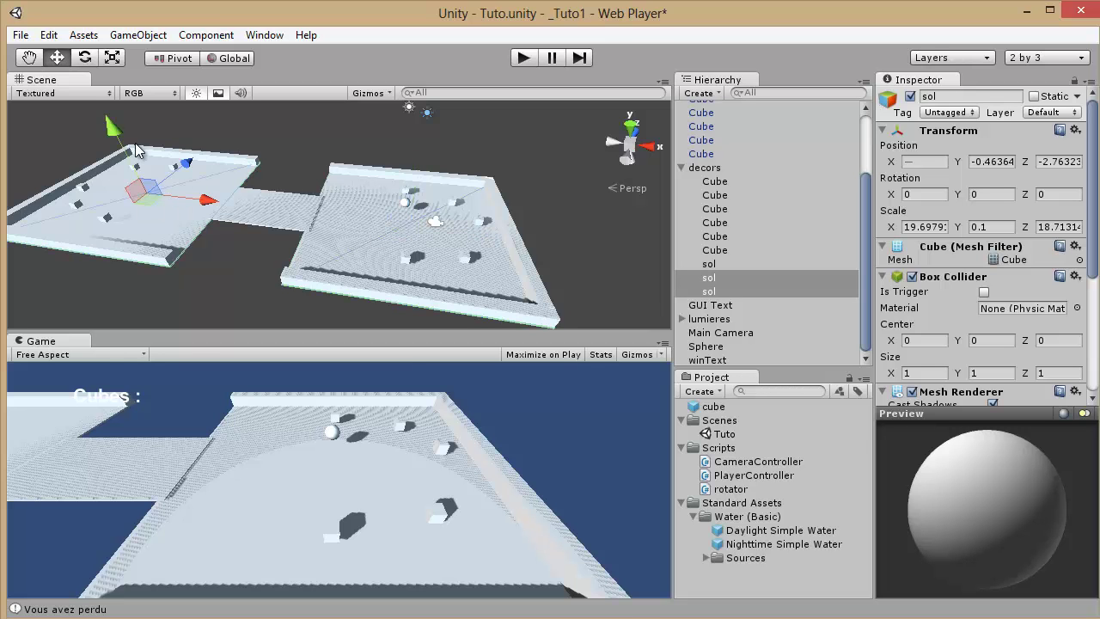
pyautogui.moveTo(113, 127); pyautogui.dragTo(112, 112)
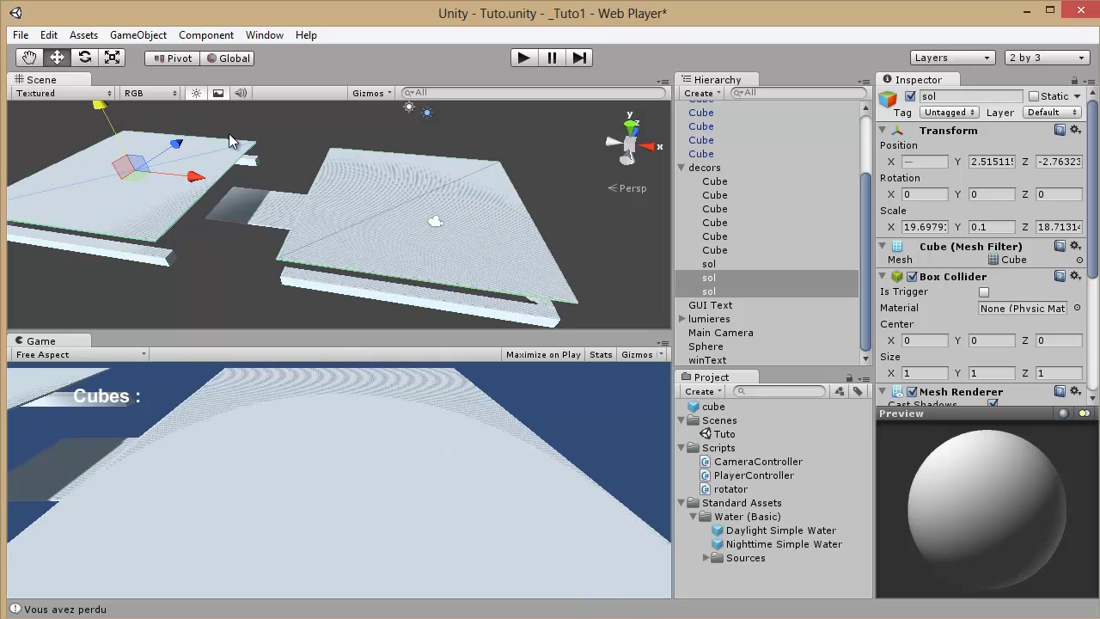
pyautogui.hotkey('ctrl', 'z')
# Make the two selected platform floors children of the connecting bridge's sol under decors, and check the selection of each child.
pyautogui.moveTo(725, 279); pyautogui.dragTo(728, 269)
pyautogui.click(283, 222)
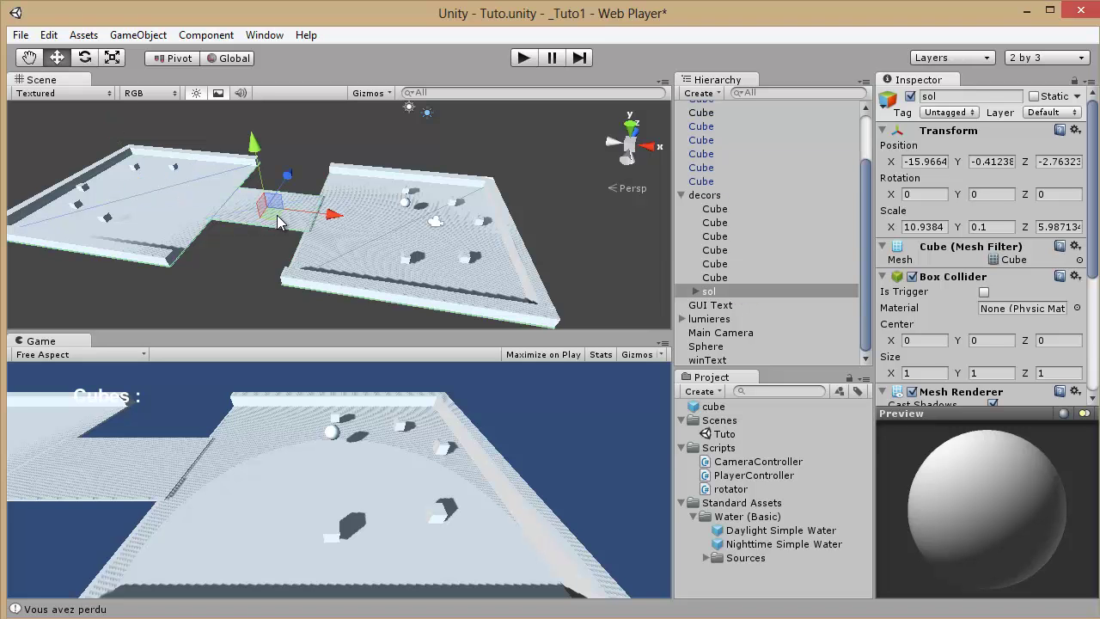
pyautogui.click(695, 291)
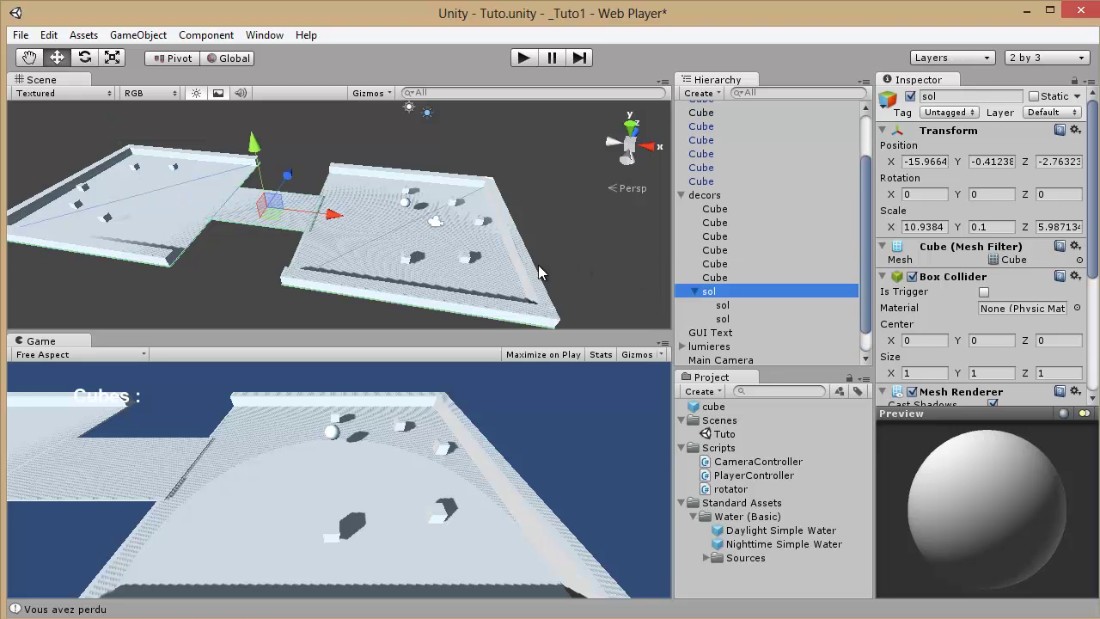
pyautogui.click(374, 253)
pyautogui.click(147, 203)
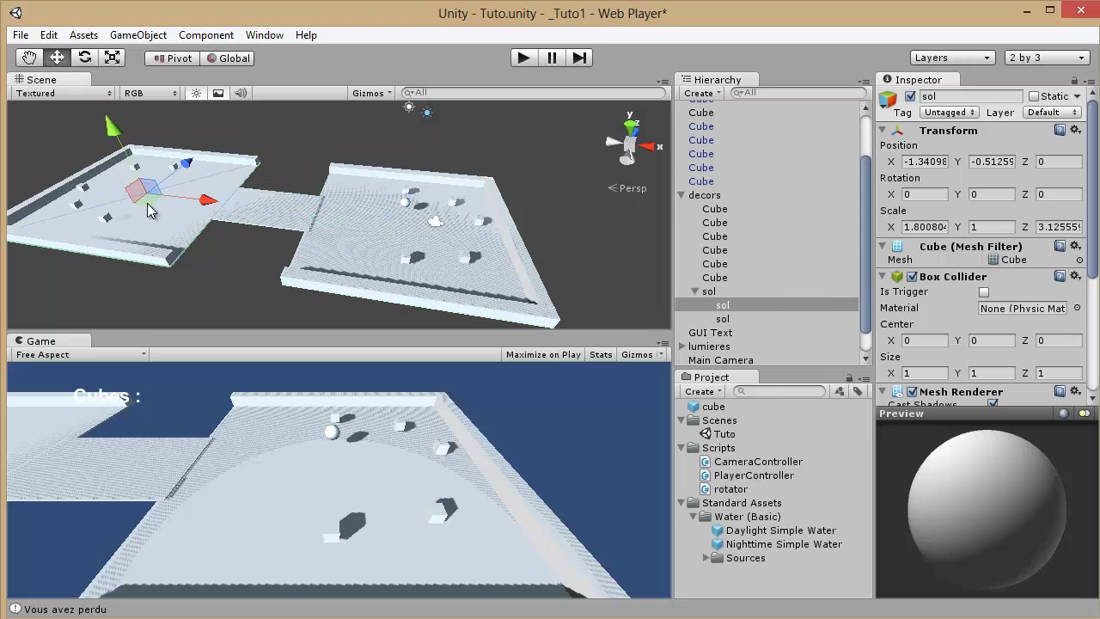
# Raise the parent sol of the connecting bridge, together with its child floors, to a Y position of about 5.69.
pyautogui.click(277, 219)
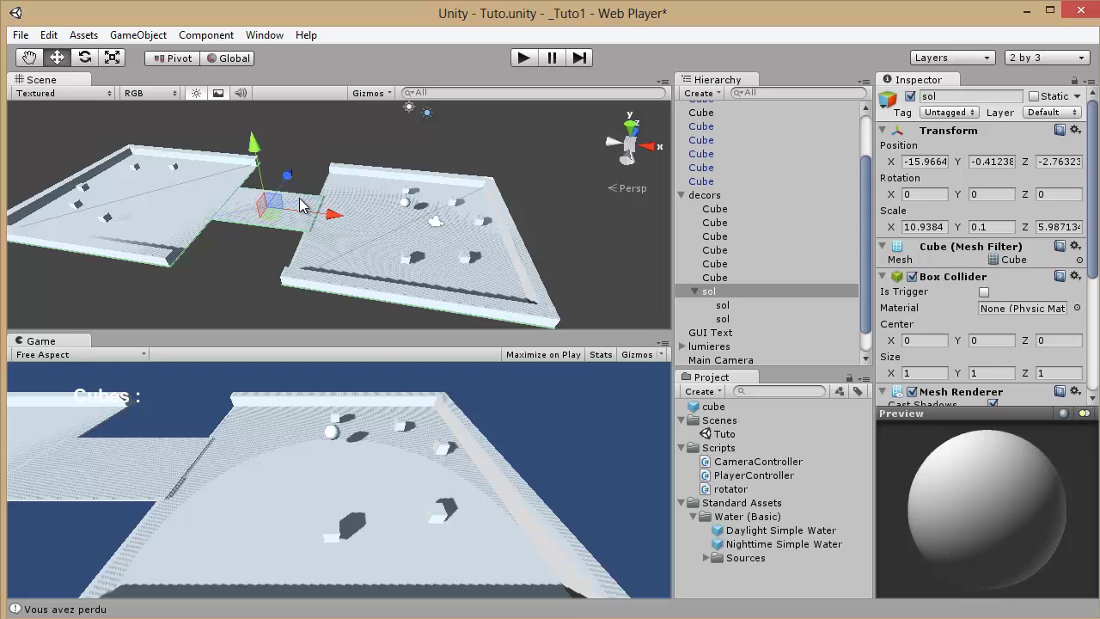
pyautogui.scroll(-5, 301, 204)
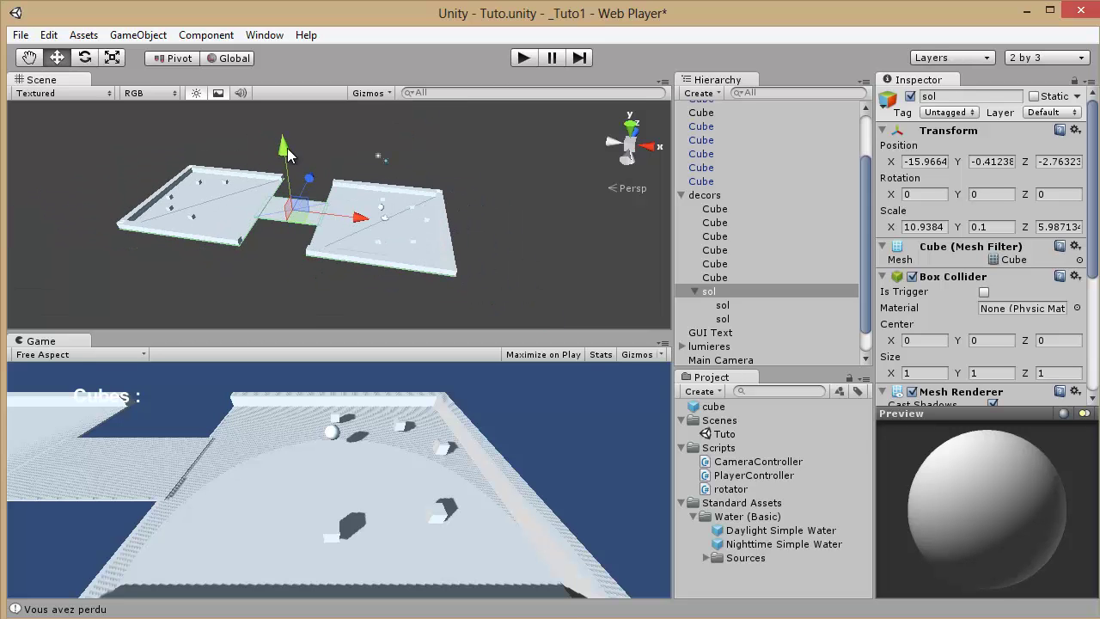
pyautogui.moveTo(287, 152); pyautogui.dragTo(333, 136)
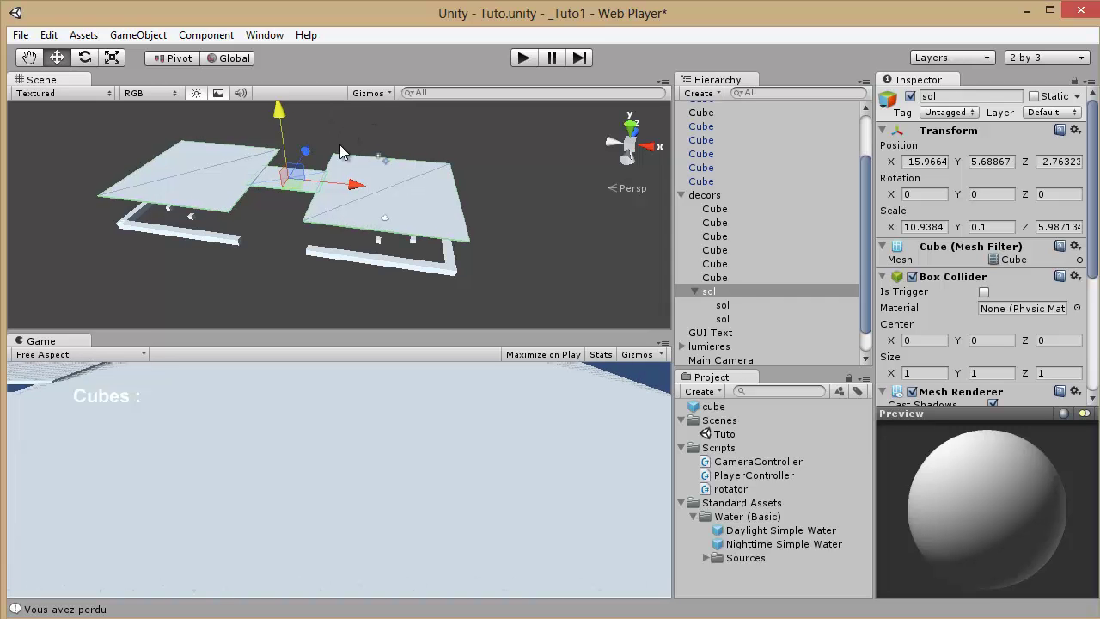
pyautogui.scroll(2, 335, 176)
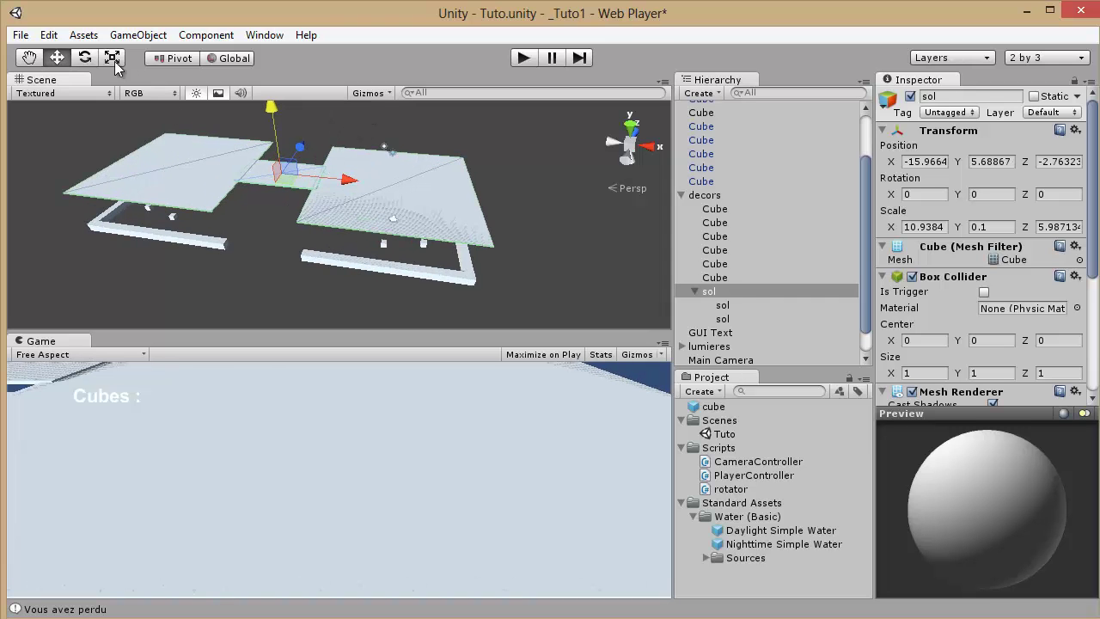
# Try scaling the parent sol uniformly with its children, and undo both the scaling and the raise.
pyautogui.click(113, 58)
pyautogui.moveTo(276, 170); pyautogui.dragTo(241, 201)
pyautogui.hotkey('ctrl', 'z')
pyautogui.hotkey('ctrl', 'z')
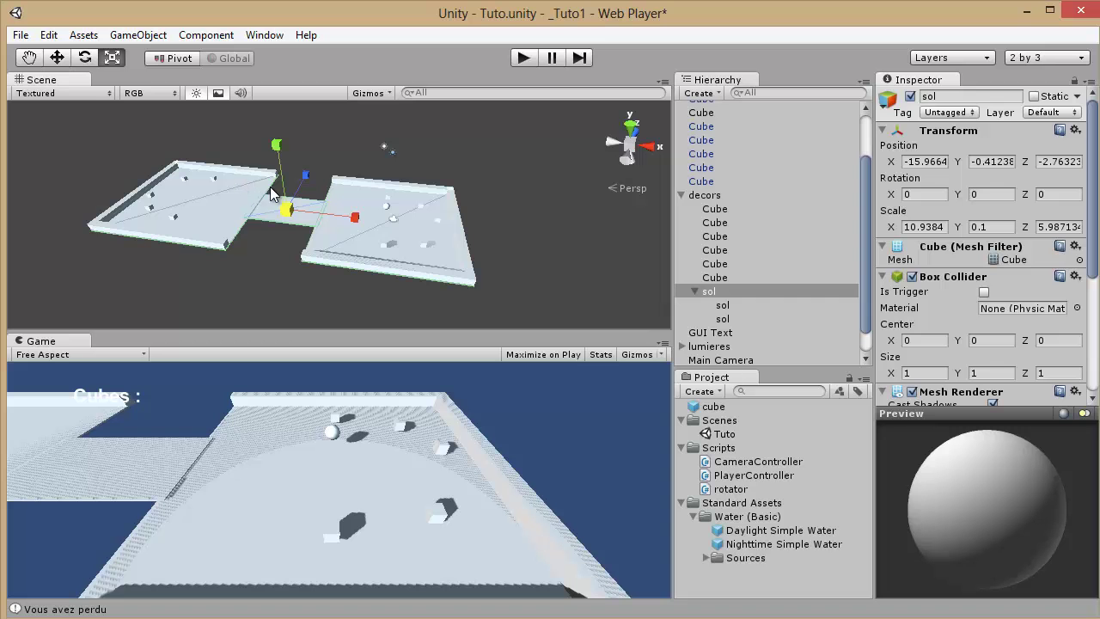
# Save the scene with the parented floors and view both platforms from the front.
pyautogui.hotkey('ctrl', 's')
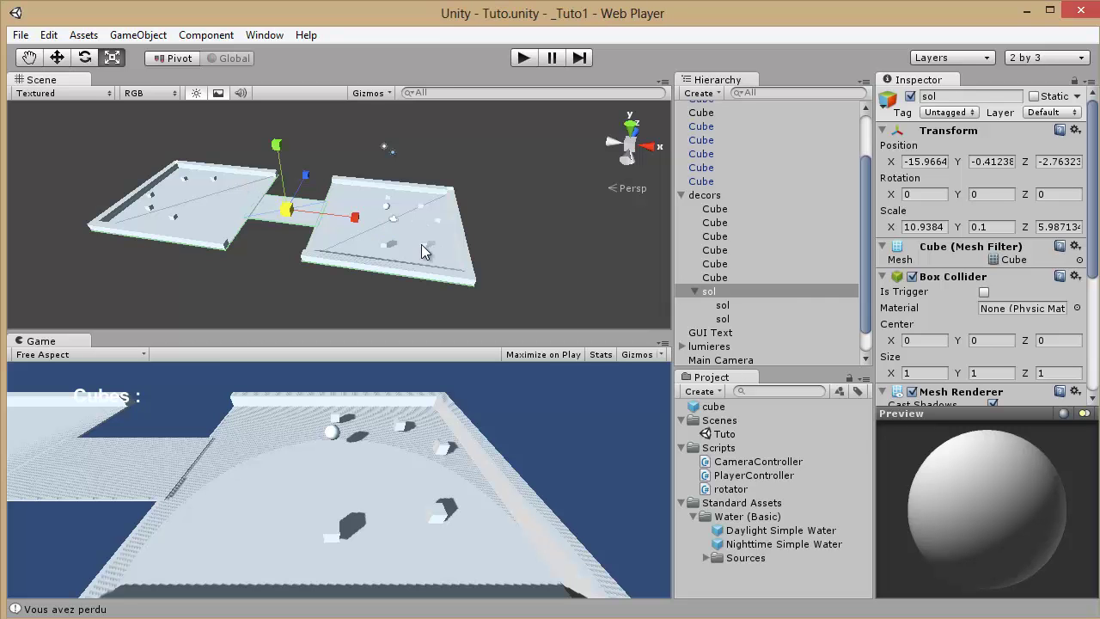
pyautogui.keyDown('alt'); pyautogui.moveTo(421, 245); pyautogui.dragTo(355, 243); pyautogui.keyUp('alt')
pyautogui.scroll(-2, 468, 209)
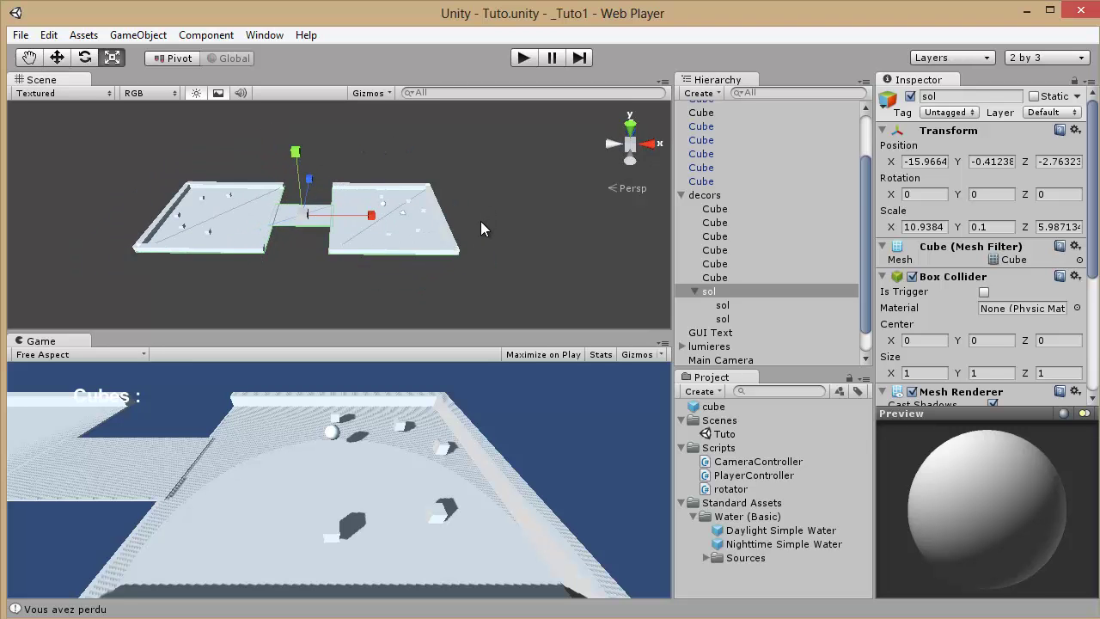